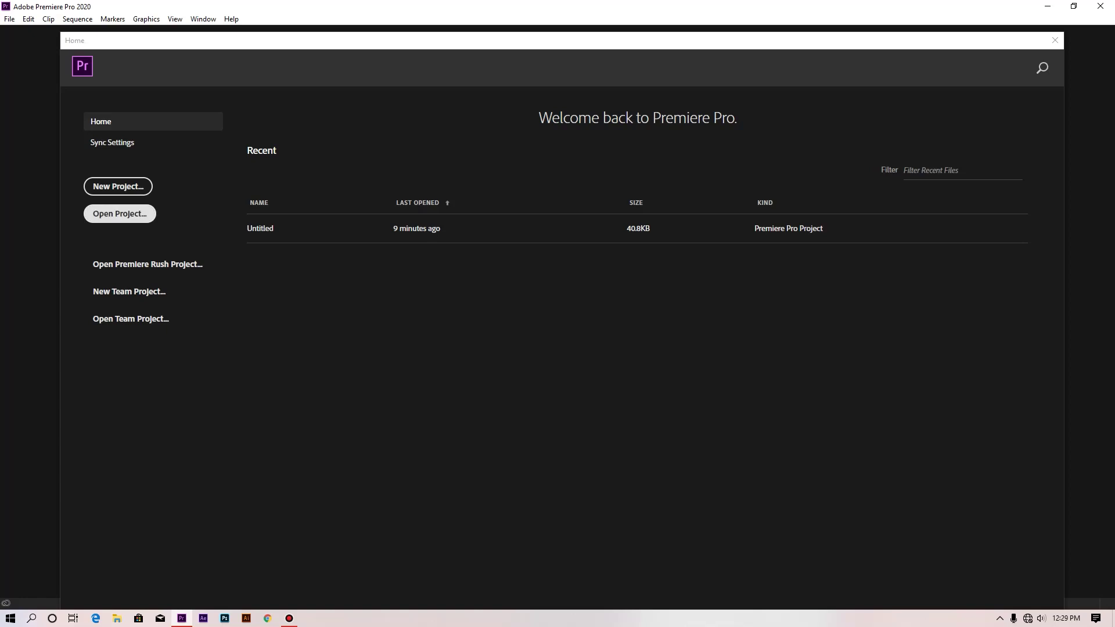
Create a new project named Untitled, overwriting the existing Untitled project file.
left_click(118, 187)
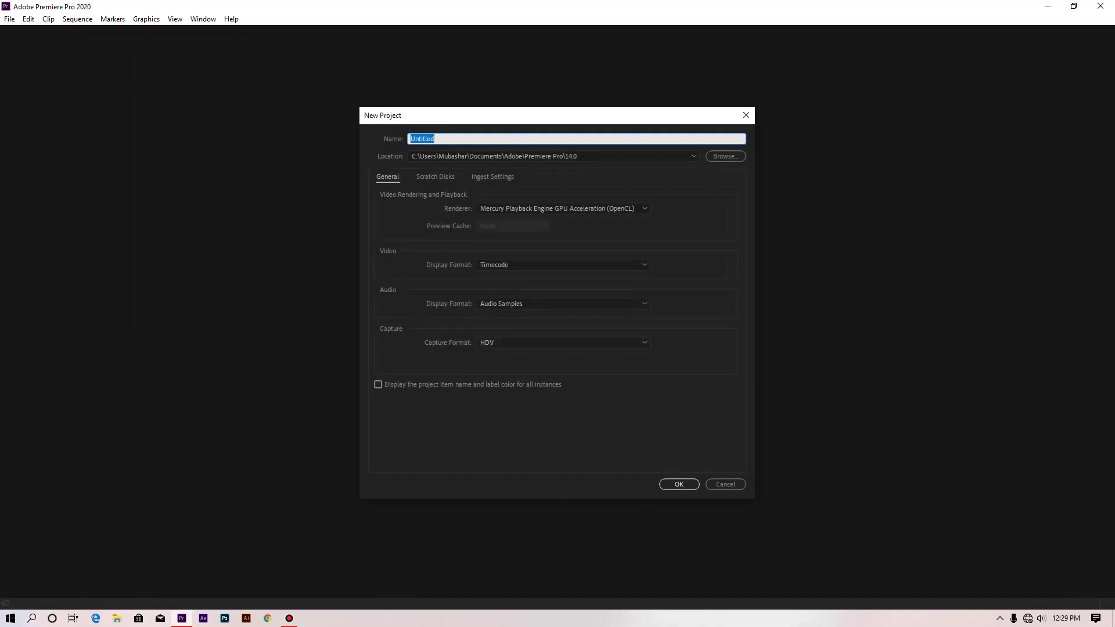
key("Return")
key("Tab")
key("Return")
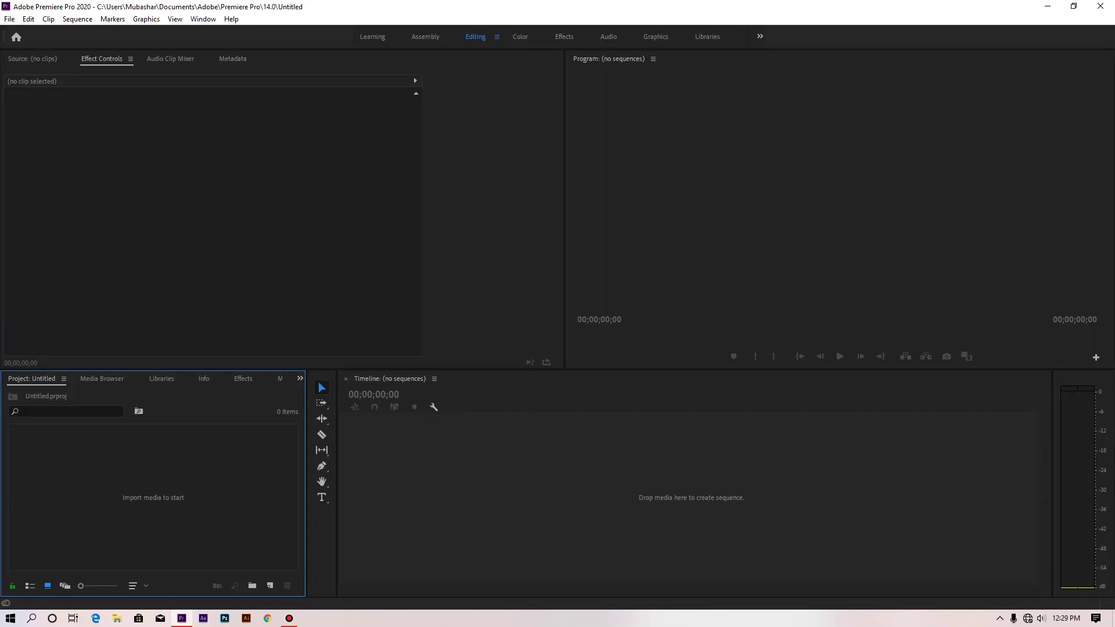
Drag Sequence 01.mp4 from the desktop into the Project panel.
left_click_drag(408, 48, 371, 85)
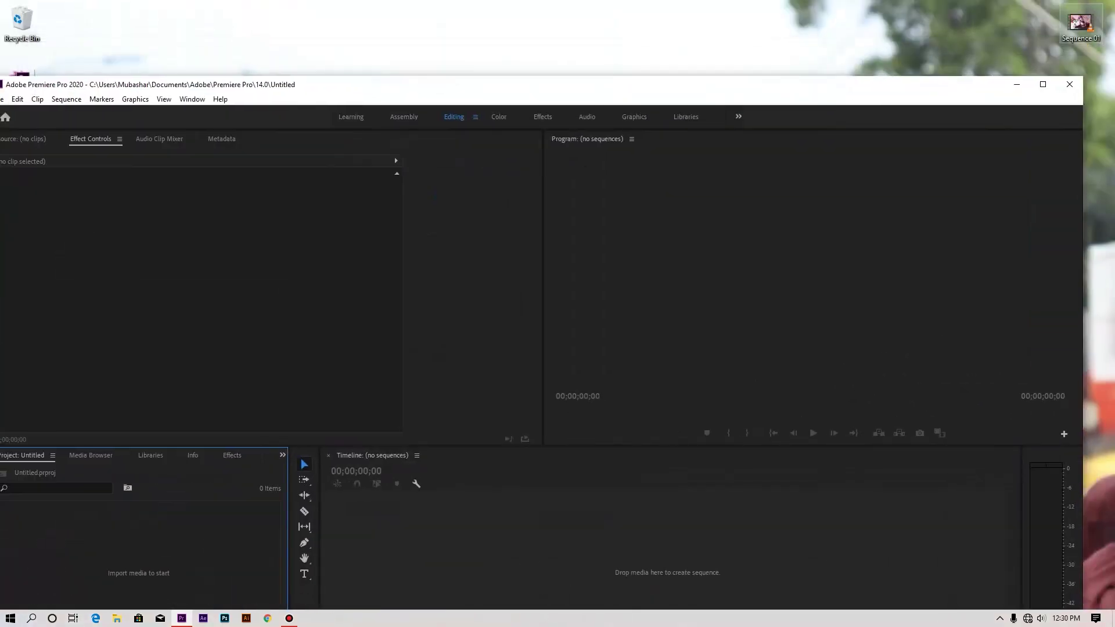
left_click_drag(729, 88, 842, 72)
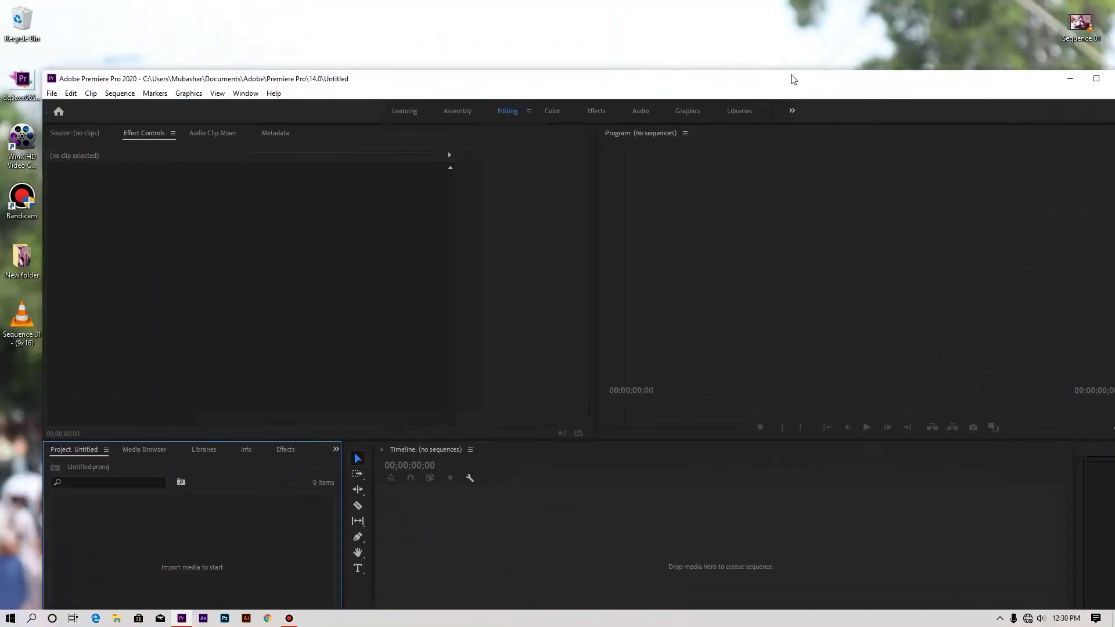
mouse_move(1080, 23)
left_mouse_down()
mouse_move(559, 299)
mouse_move(219, 551)
left_mouse_up()
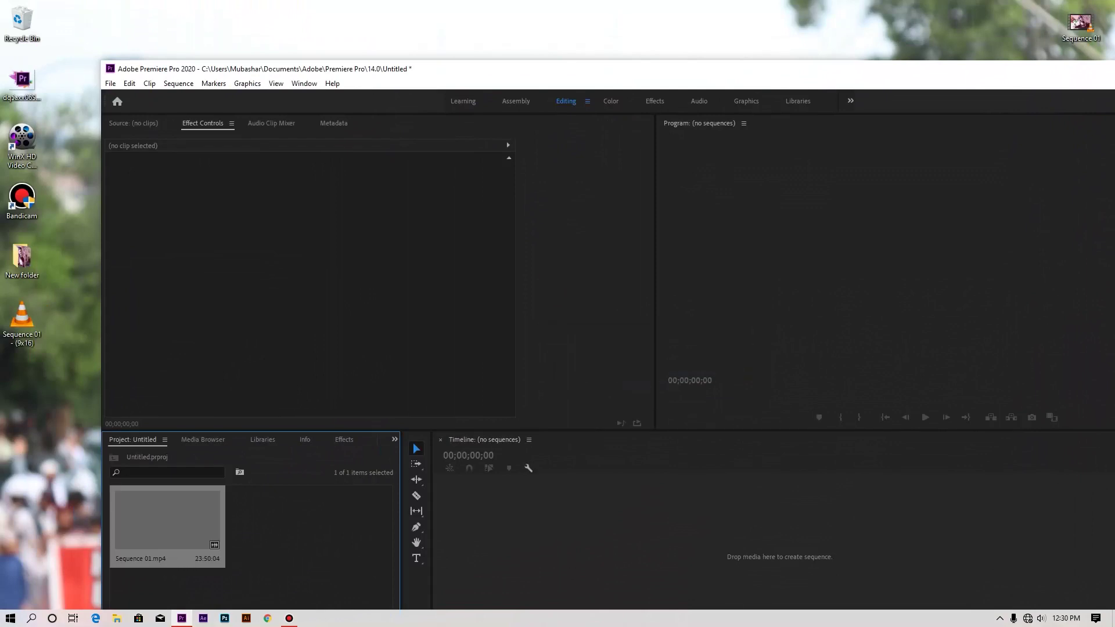
left_click_drag(444, 76, 432, 0)
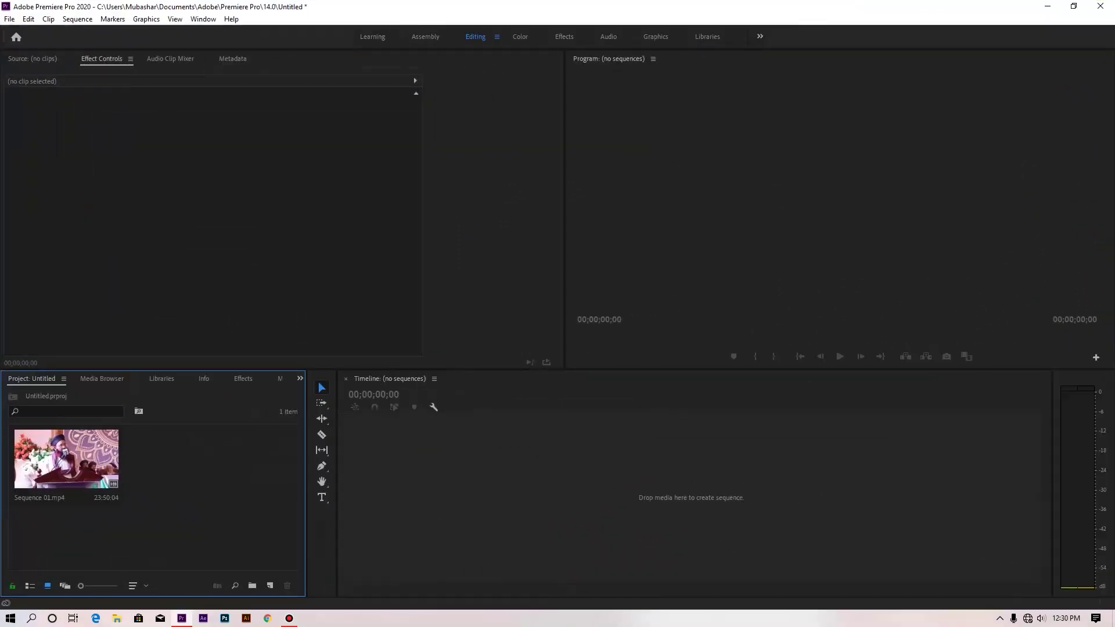
Browse the Desktop and 100CANON folders in the Import dialog, then cancel without importing.
key("ctrl+i")
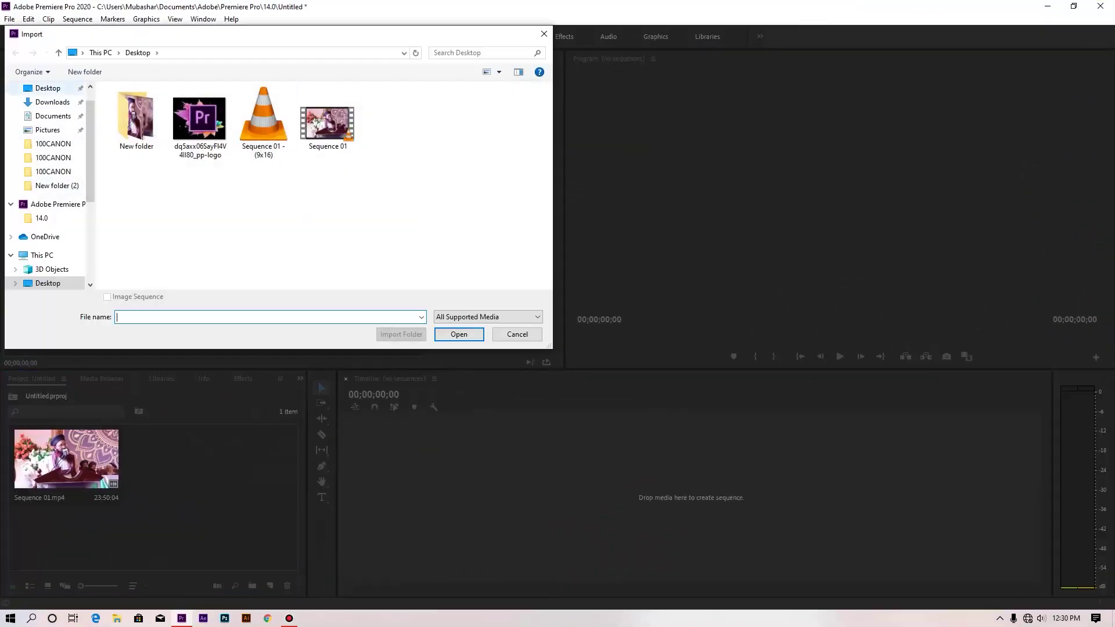
left_click(47, 88)
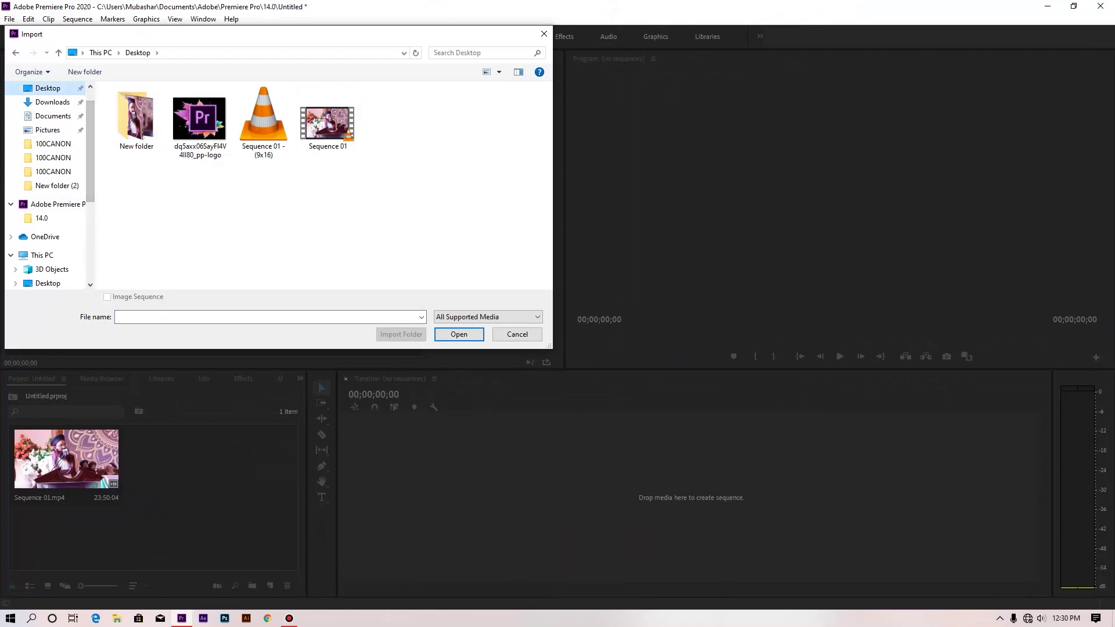
left_click(53, 171)
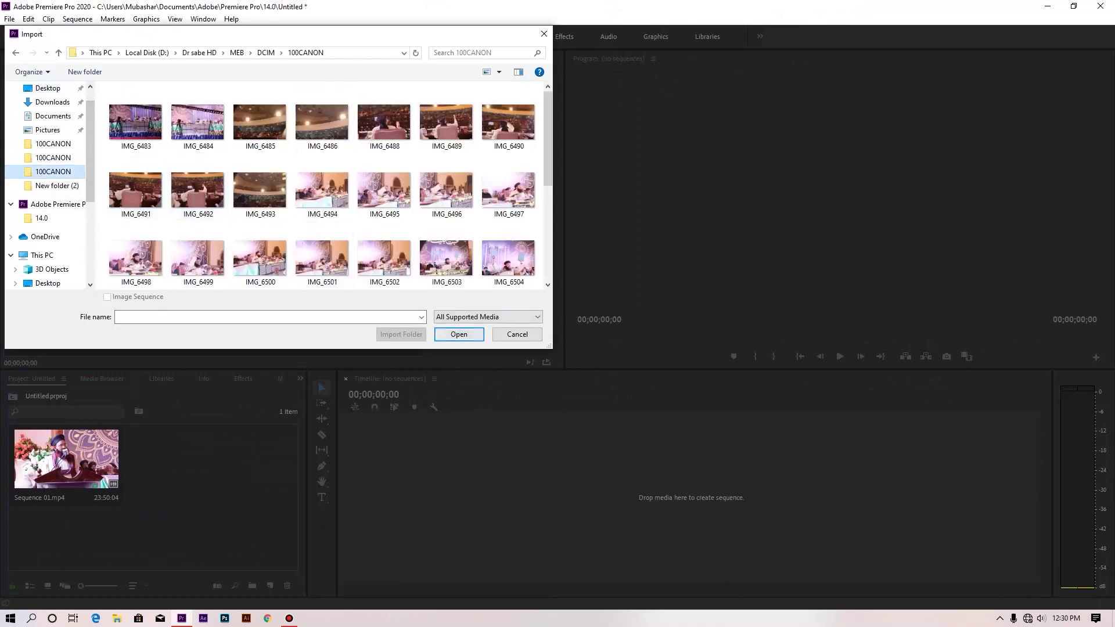
key("Escape")
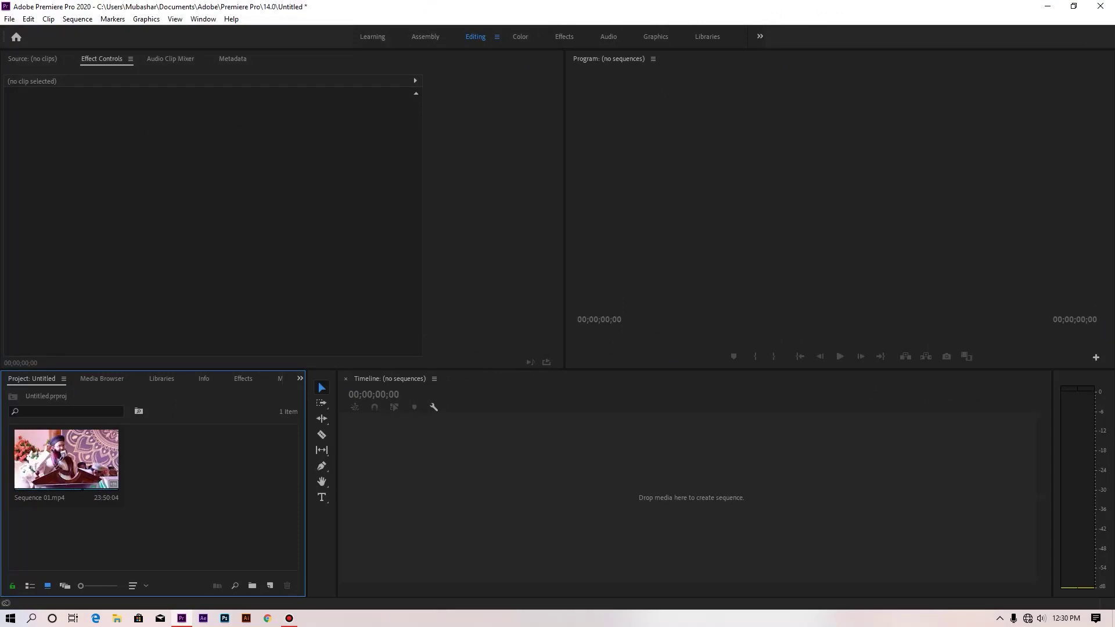
Preview Sequence 01.mp4 at 00:10:31:22 in the Source monitor, then drag it to create a sequence.
double_click(82, 459)
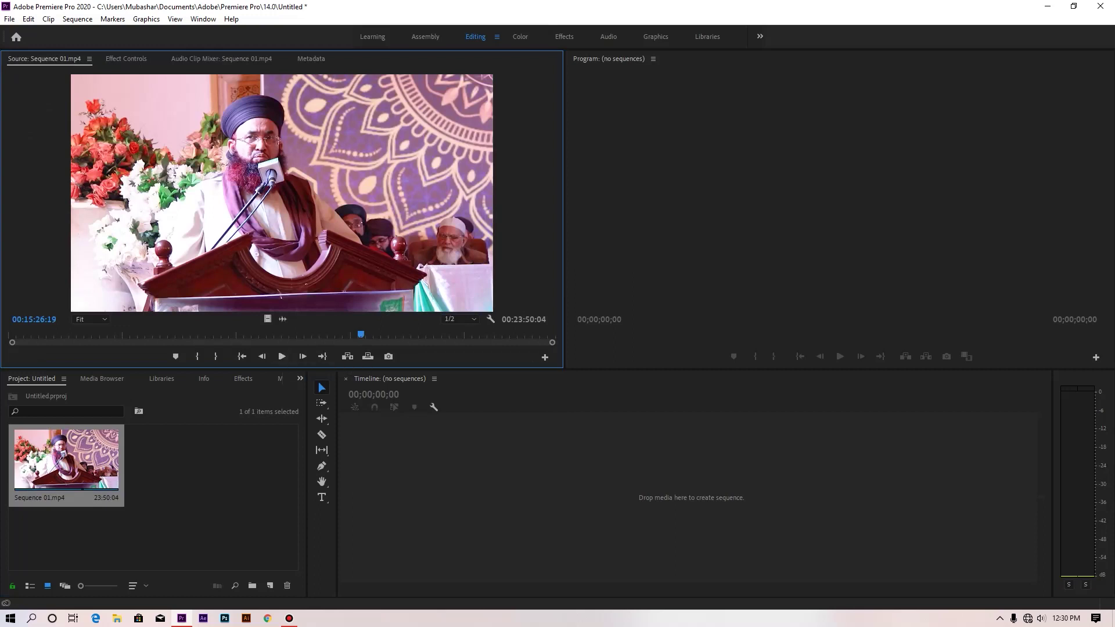
left_click_drag(361, 335, 249, 334)
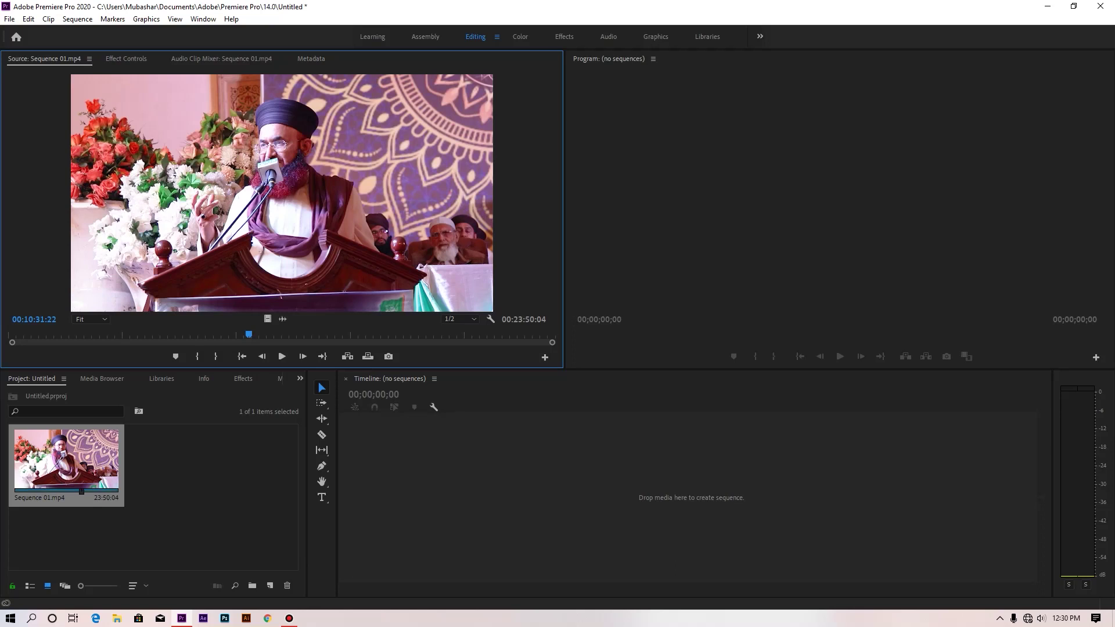
left_click(66, 458)
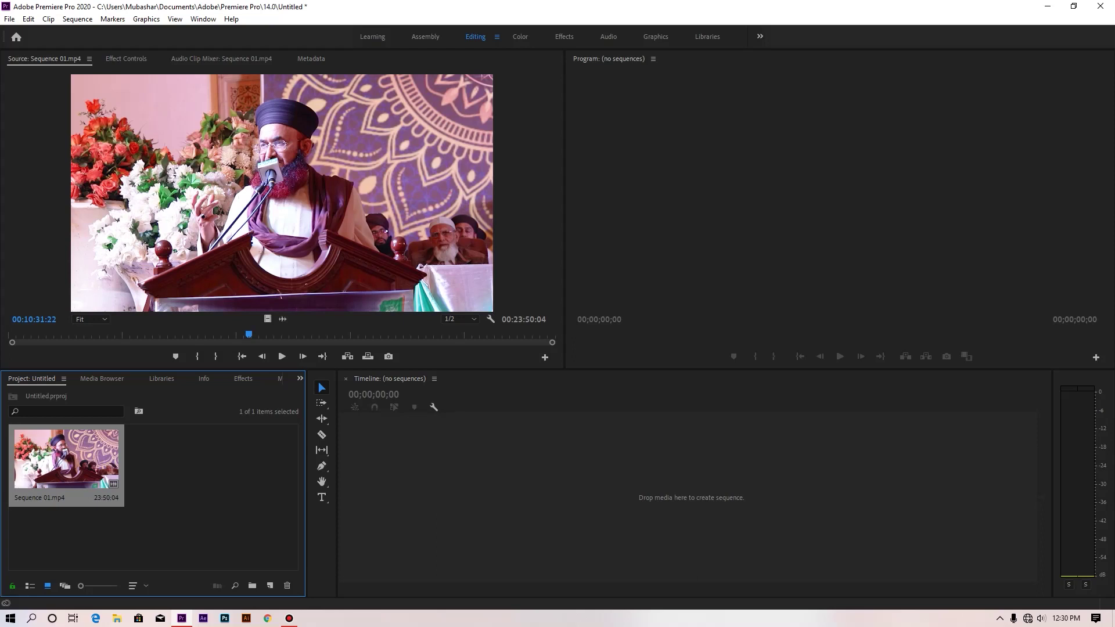
left_click_drag(67, 459, 638, 494)
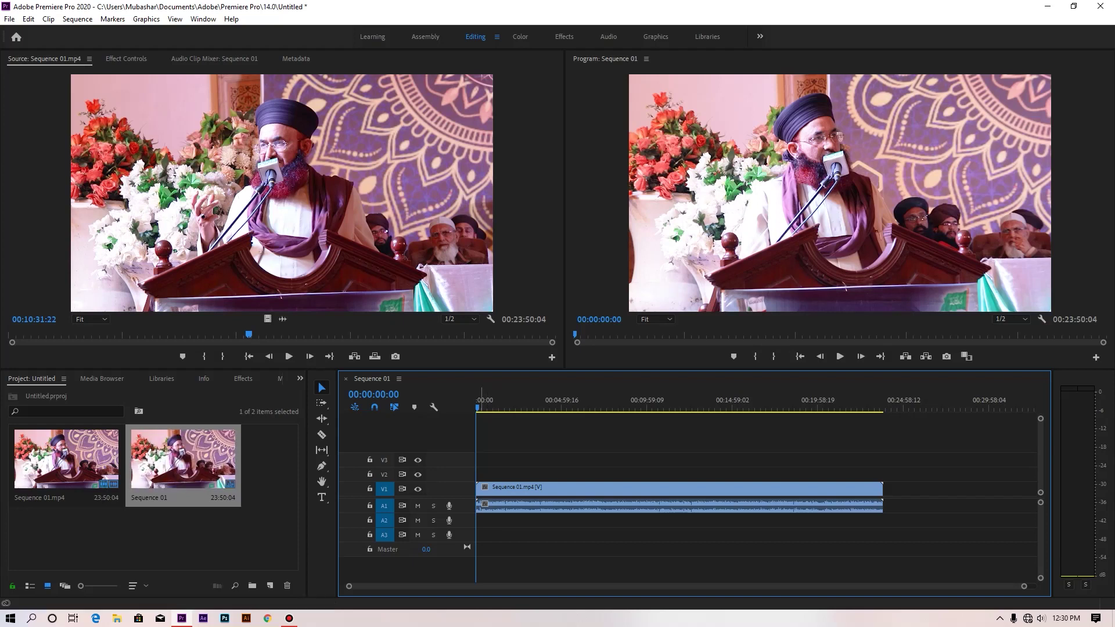
Park the playhead at 00:03:15:10 and select the lecture clip in Sequence 01.
left_click_drag(478, 401, 734, 401)
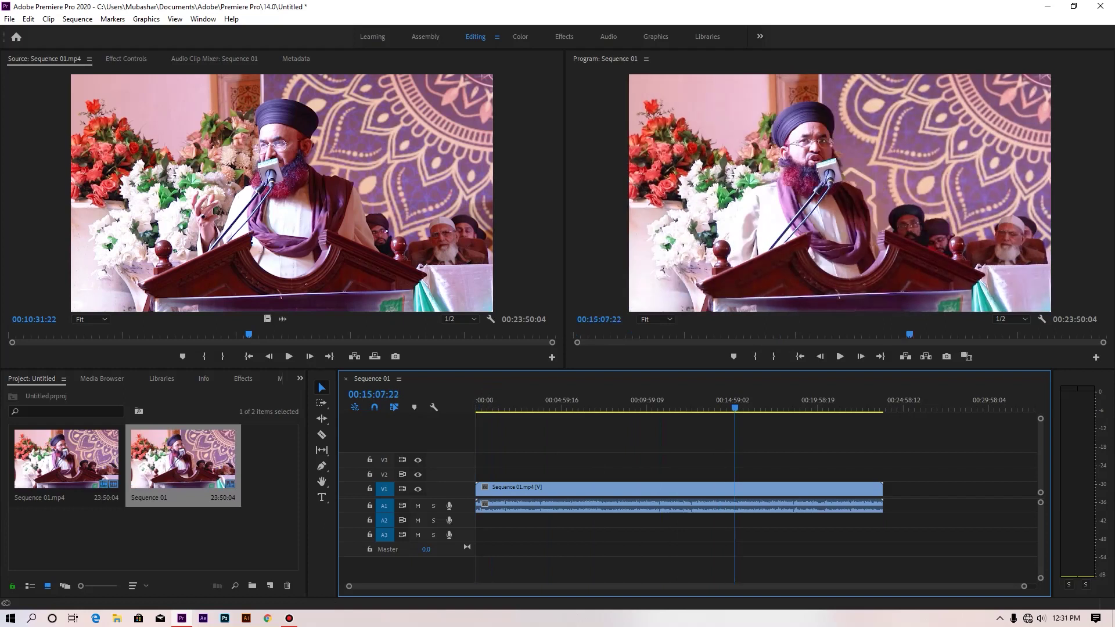
left_click_drag(735, 401, 531, 401)
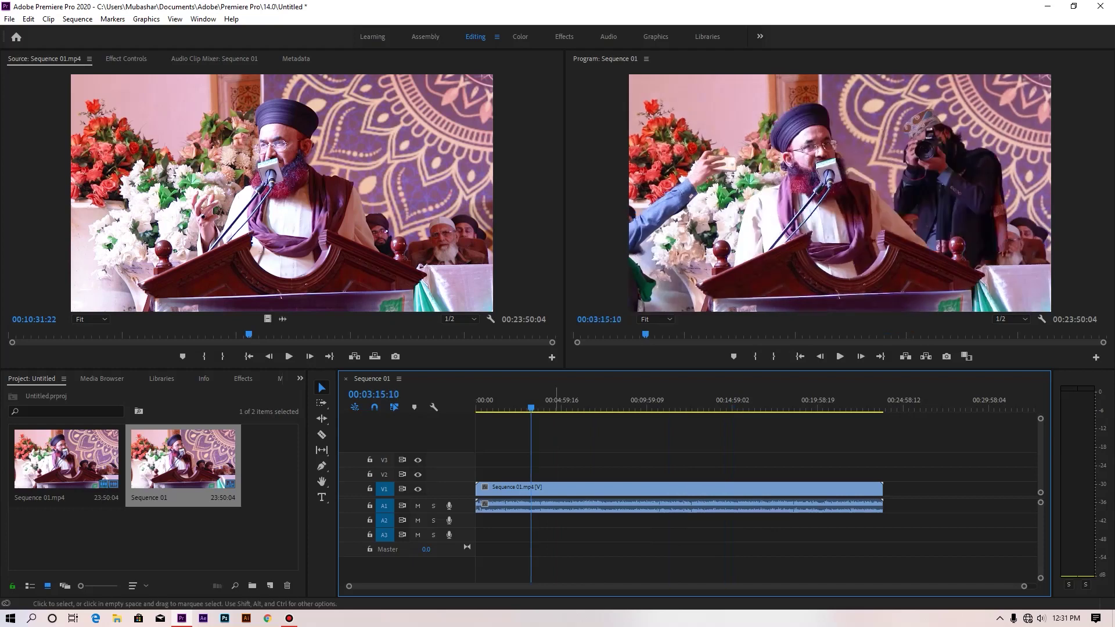
left_click(572, 490)
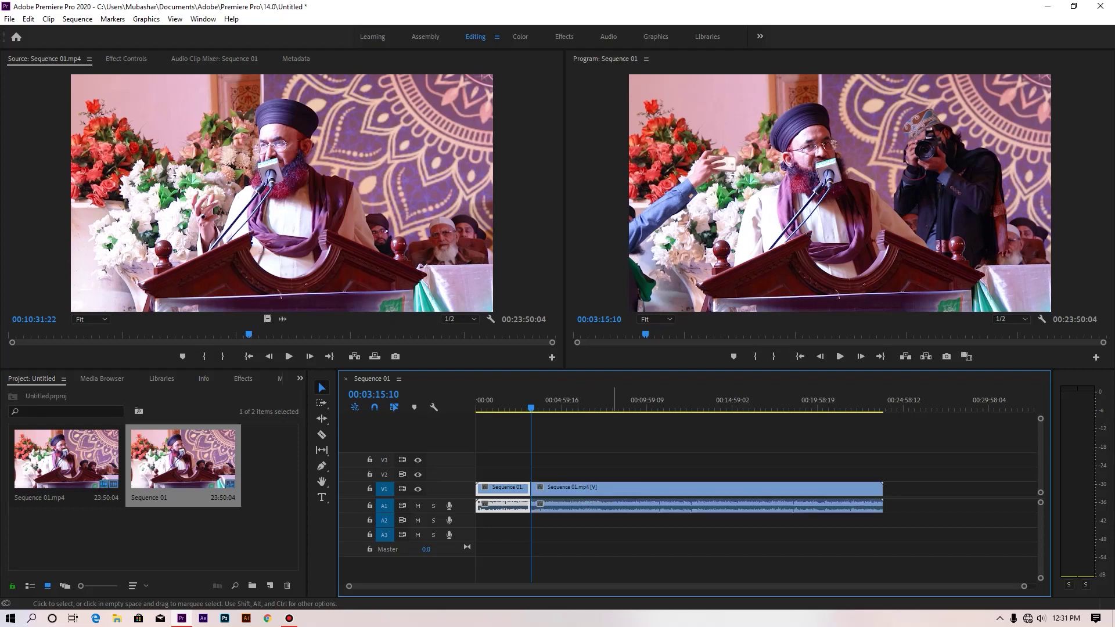
key("w")
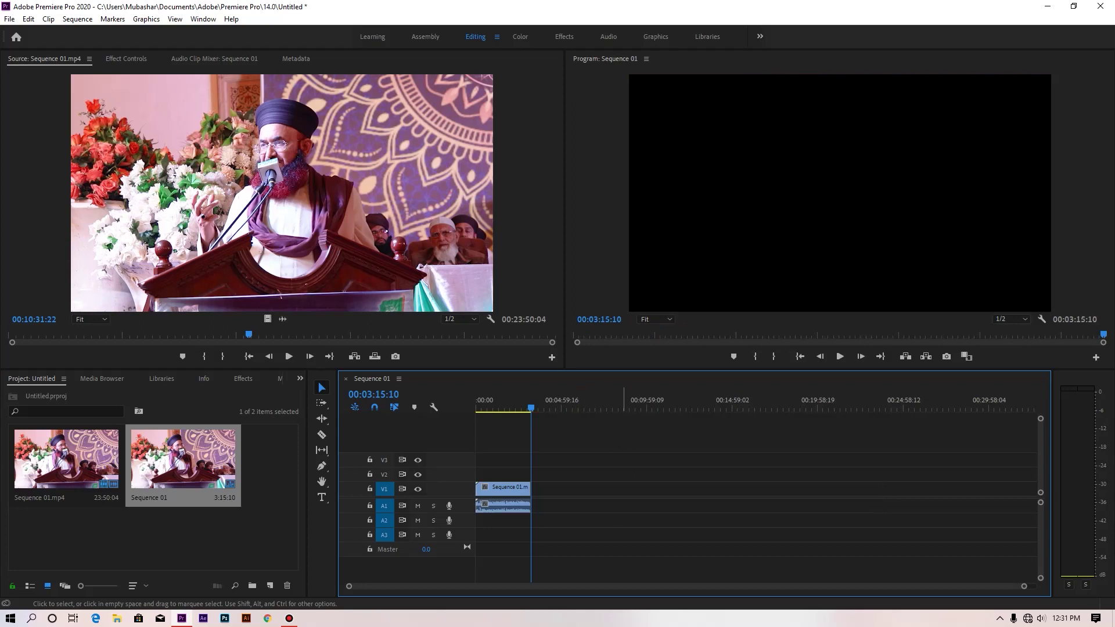
key("ctrl+z")
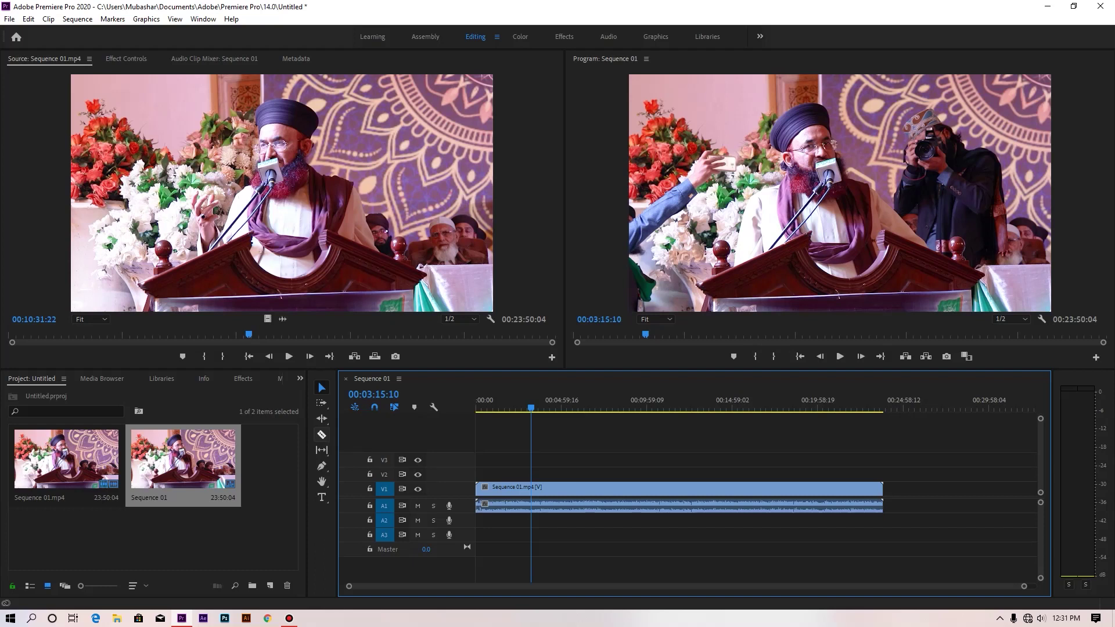
Split the clip at 00:03:15:10 with the Razor tool and delete the part after it.
left_click(321, 434)
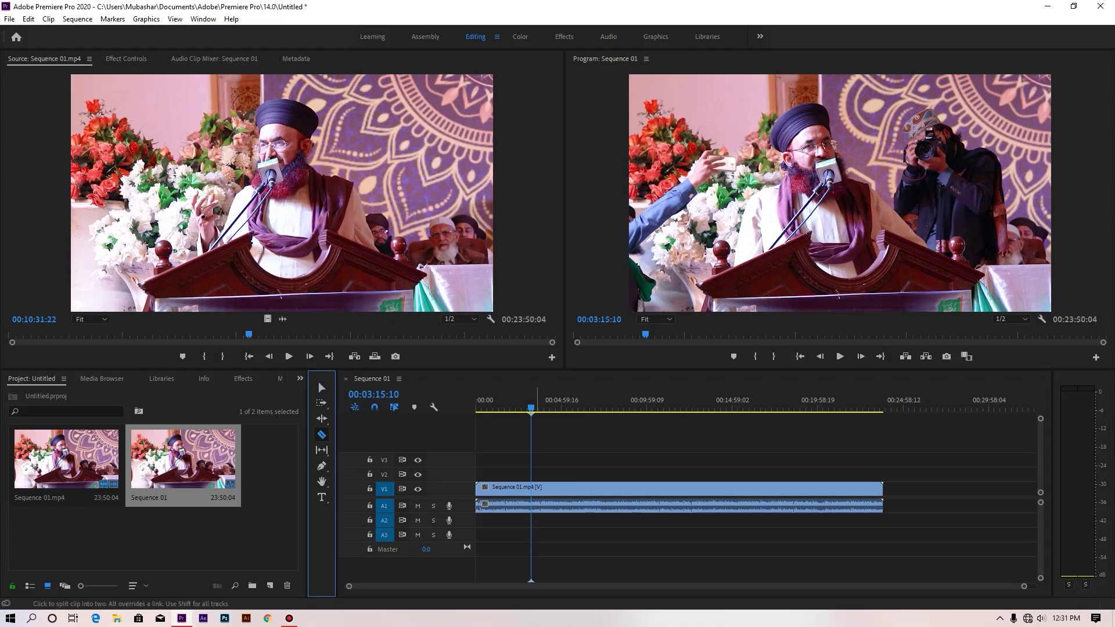
left_click(531, 488)
left_click(319, 383)
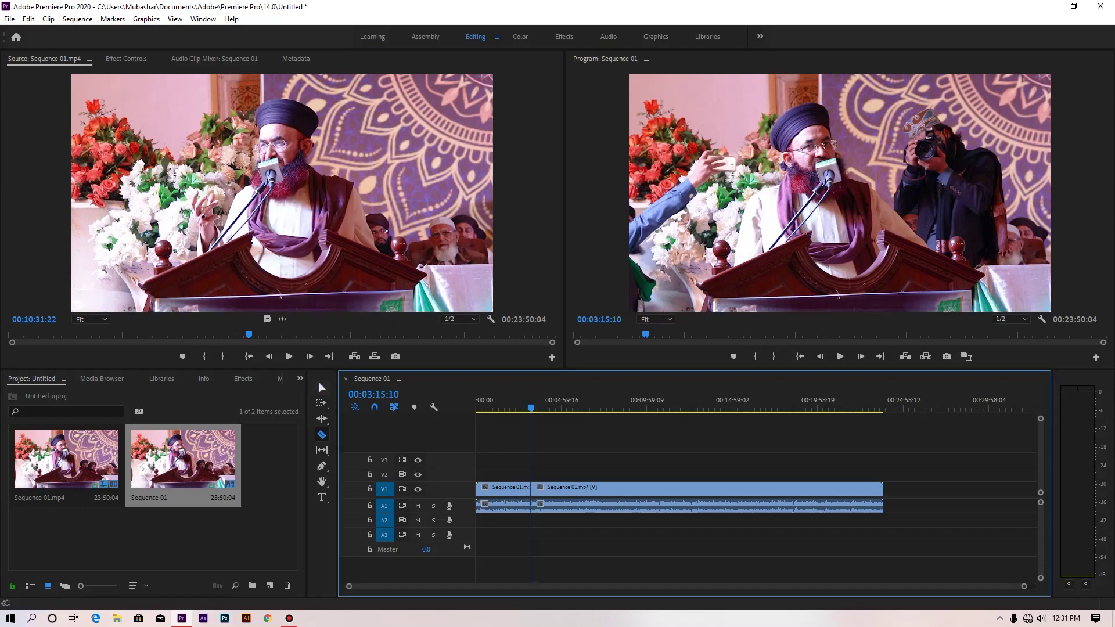
left_click(604, 488)
key("Delete")
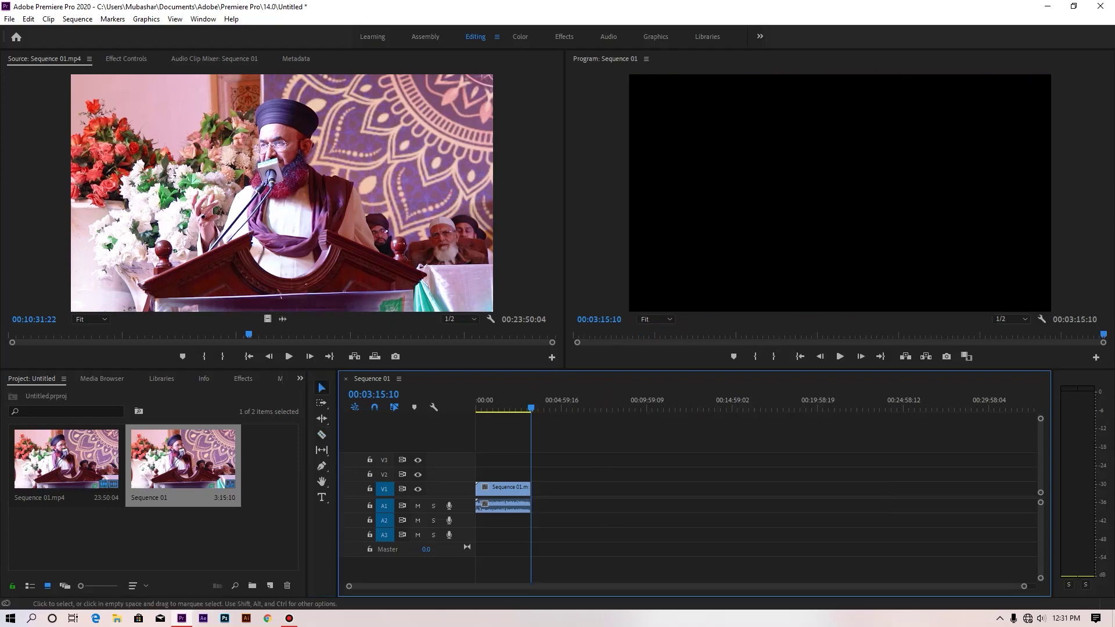
left_click(508, 400)
left_click_drag(508, 400, 494, 401)
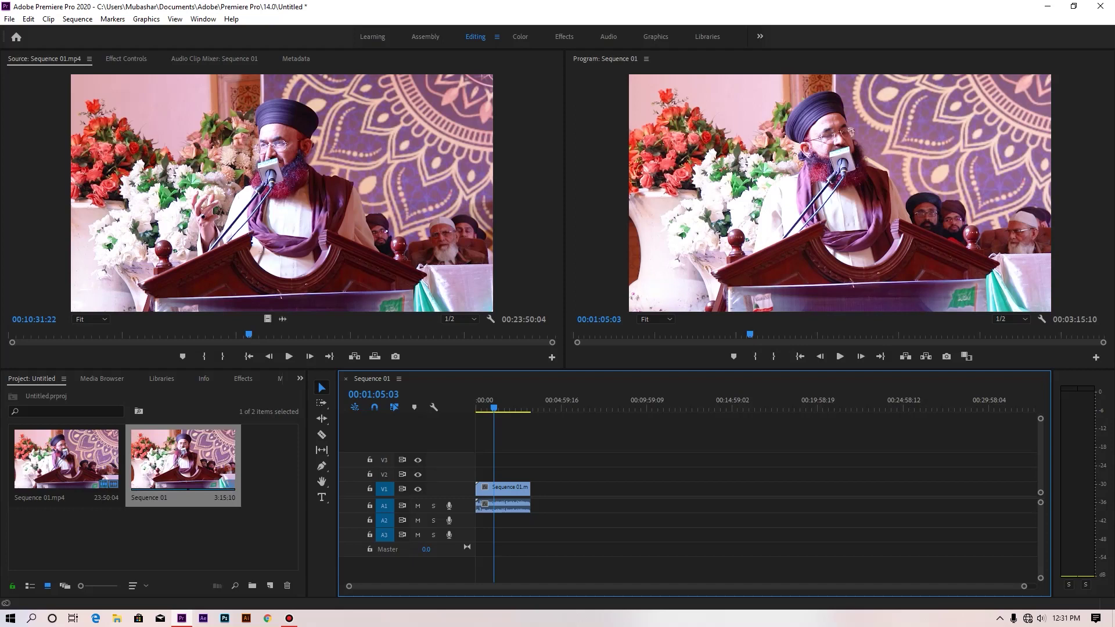
Open Auto Reframe Sequence for Sequence 01 and select its sequence name field.
right_click(182, 459)
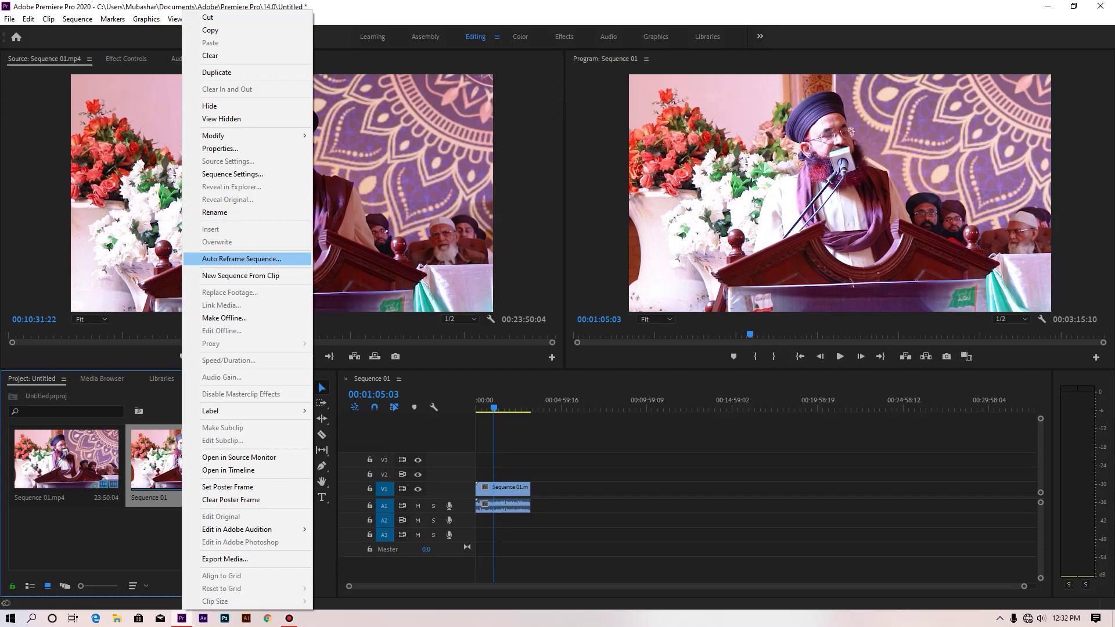
left_click(241, 259)
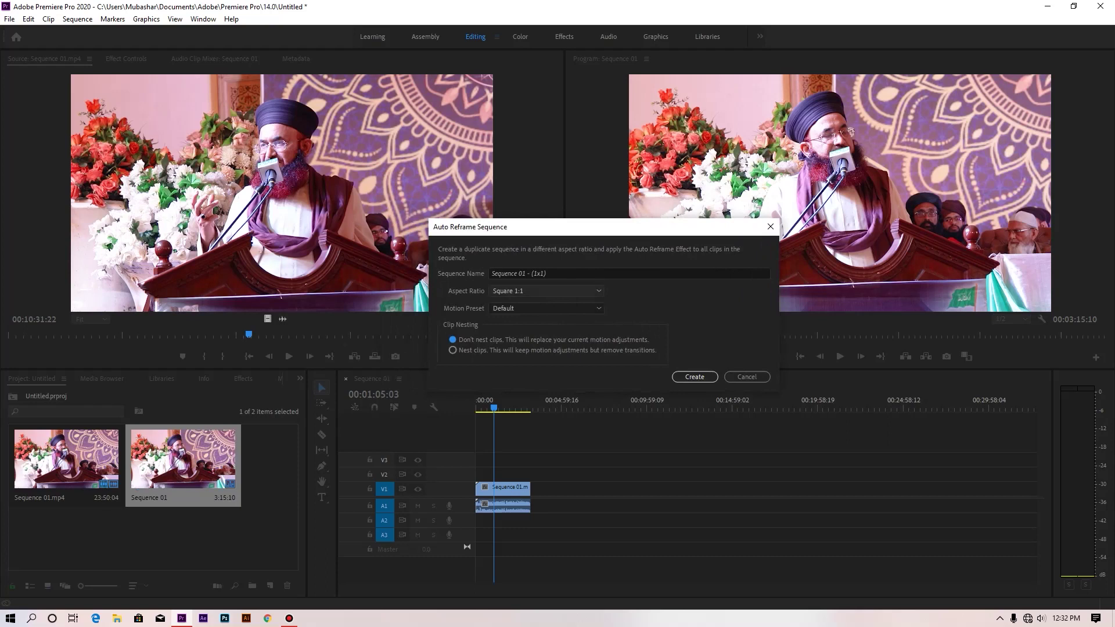
left_click(580, 272)
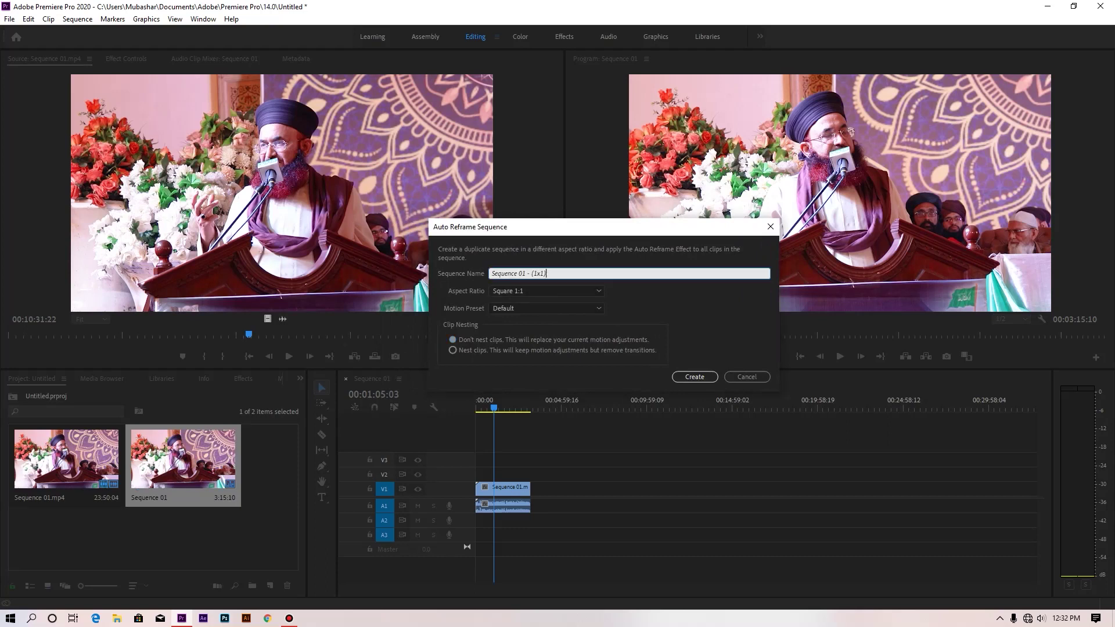
Rename the reframed sequence to 'new Sequence'.
left_click(547, 273)
left_click_drag(547, 273, 491, 273)
left_click_drag(546, 273, 518, 273)
key("BackSpace")
left_click(492, 273)
type("new")
key("Return")
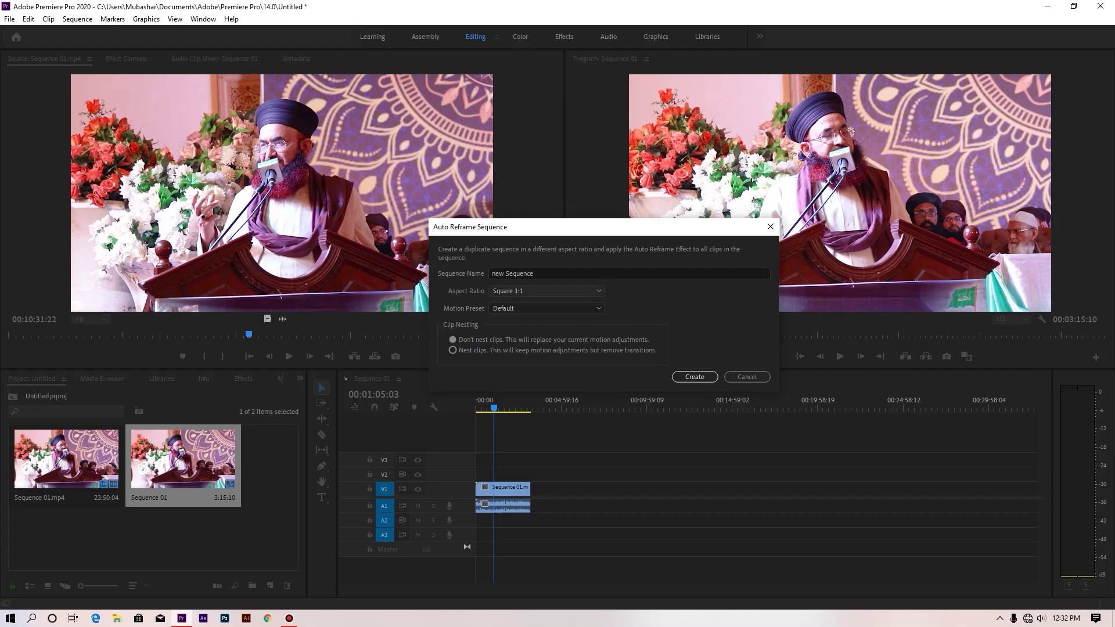
Keep the Square 1:1 aspect ratio and create the reframed sequence.
left_click(546, 291)
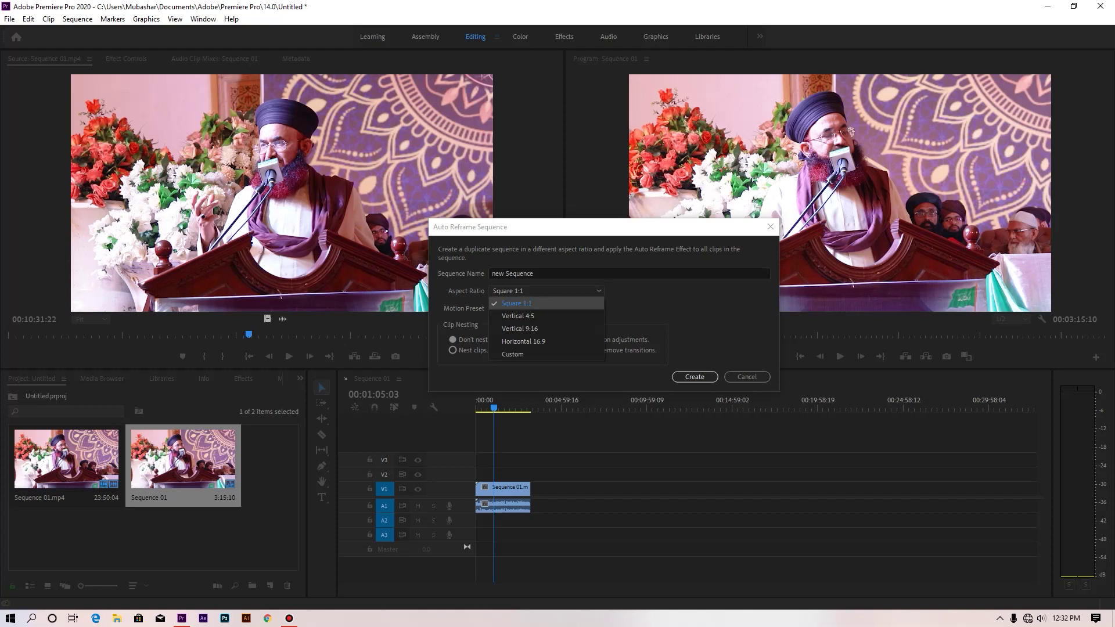
left_click(516, 303)
left_click(695, 377)
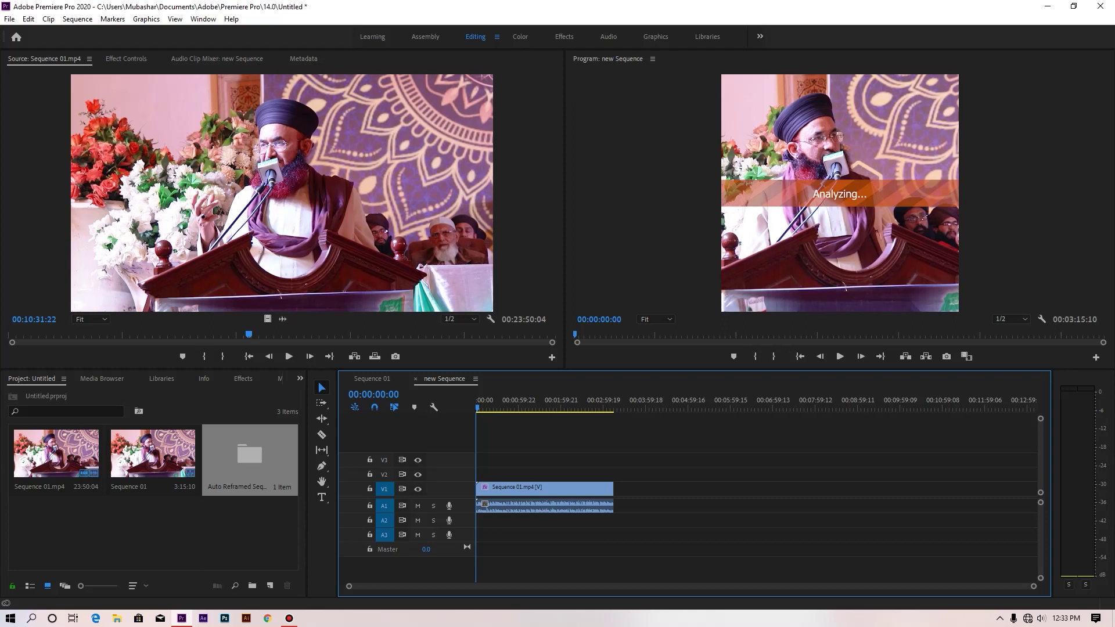
Check the square sequence's Motion and Auto Reframe settings and play it back.
left_click_drag(490, 400, 504, 401)
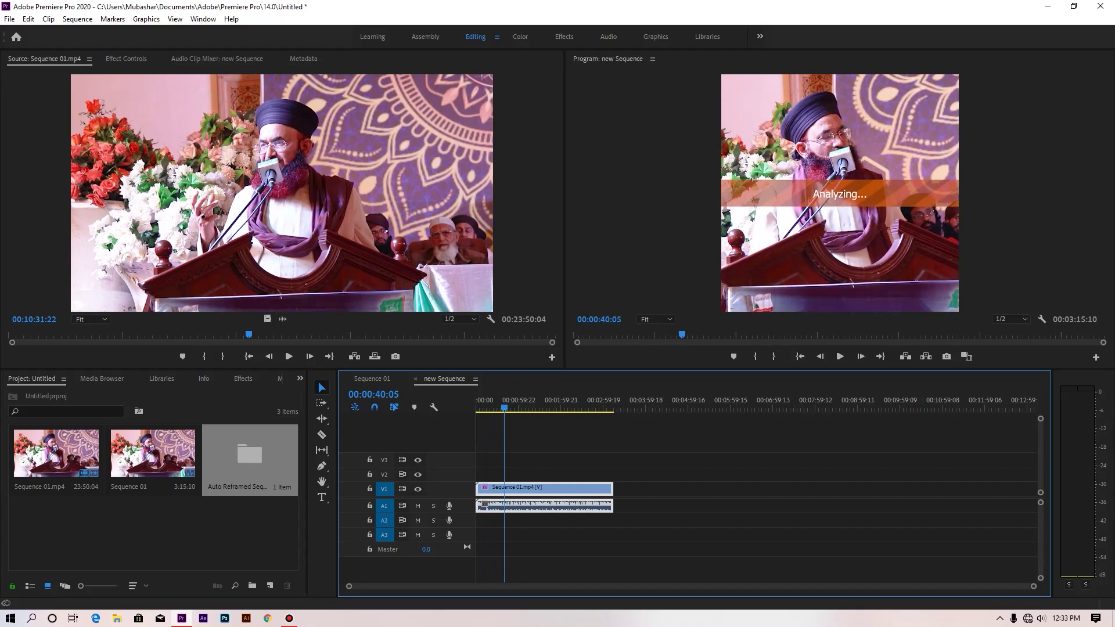
key("shift+5")
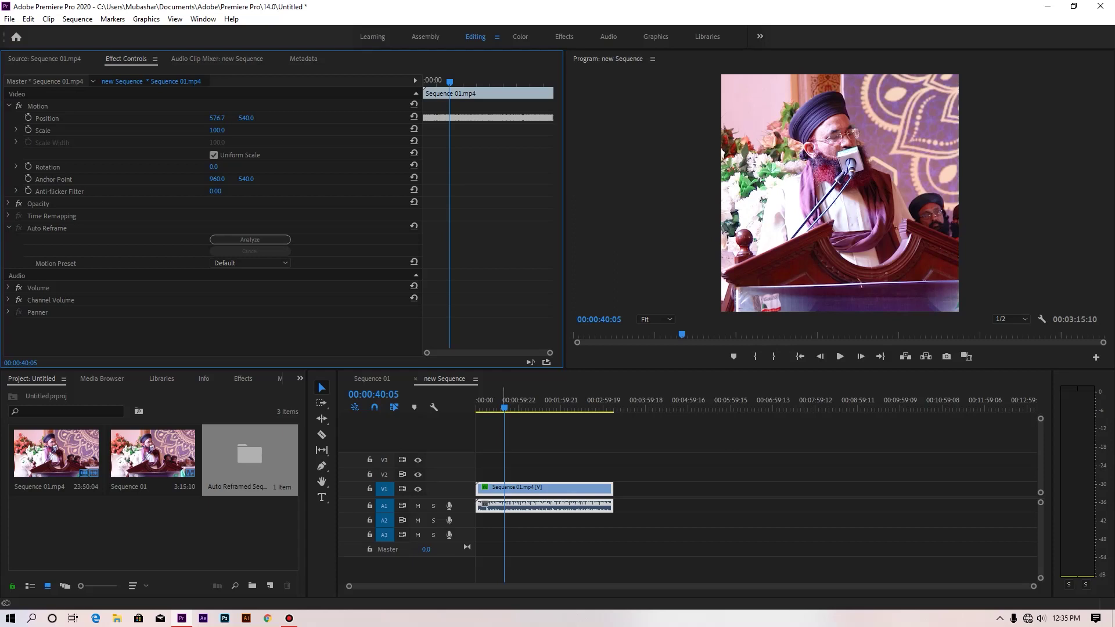
key("Home")
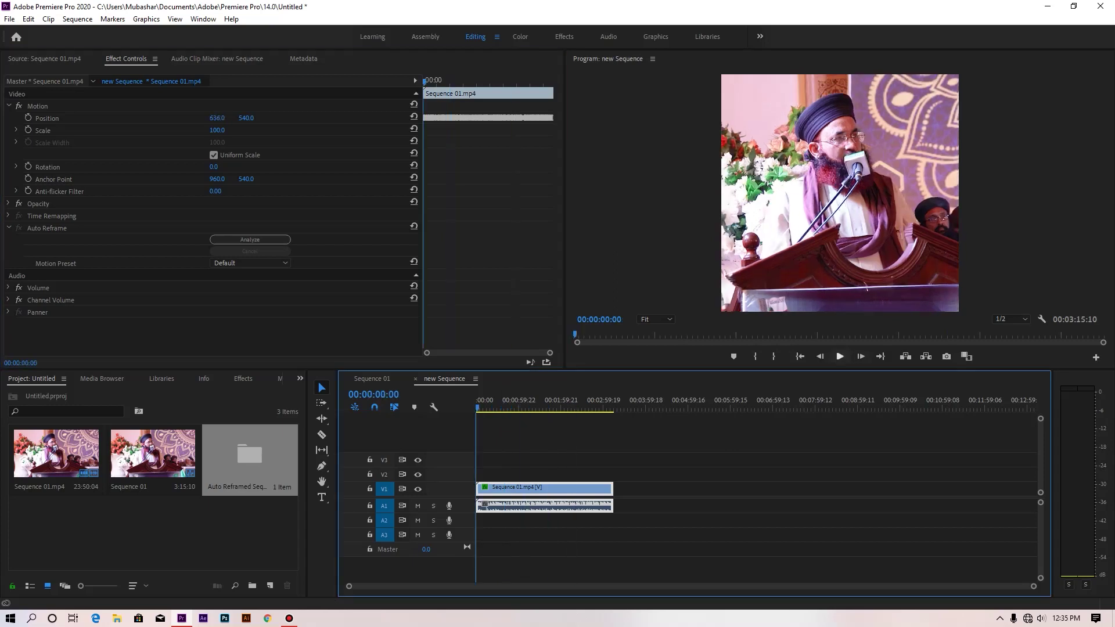
left_click(840, 356)
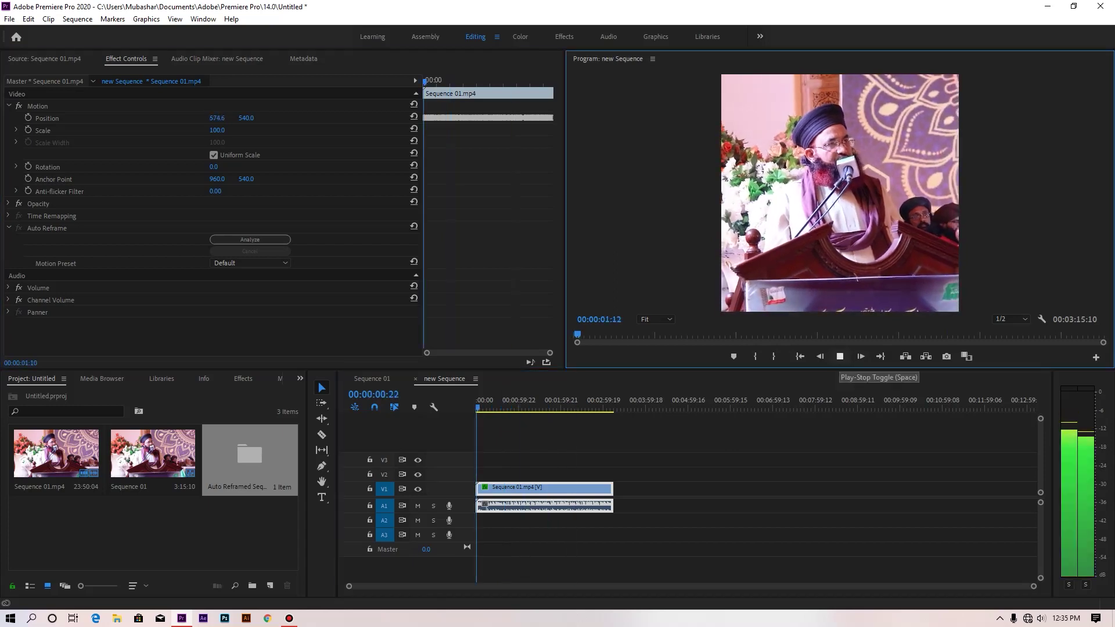
left_click(840, 357)
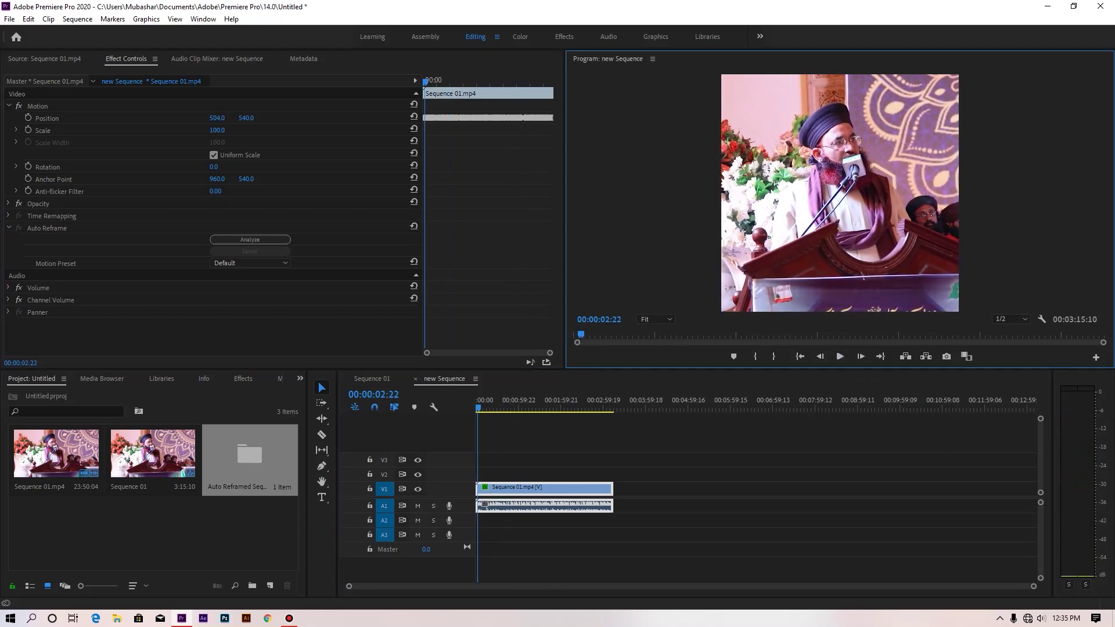
left_click(840, 357)
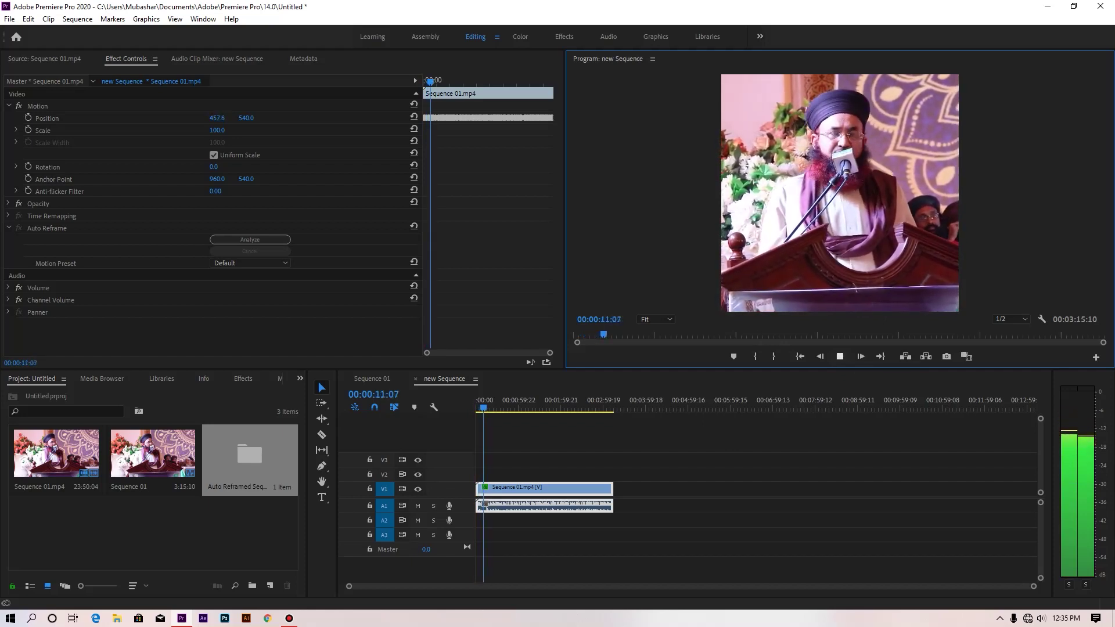
key("space")
left_click_drag(501, 405, 535, 405)
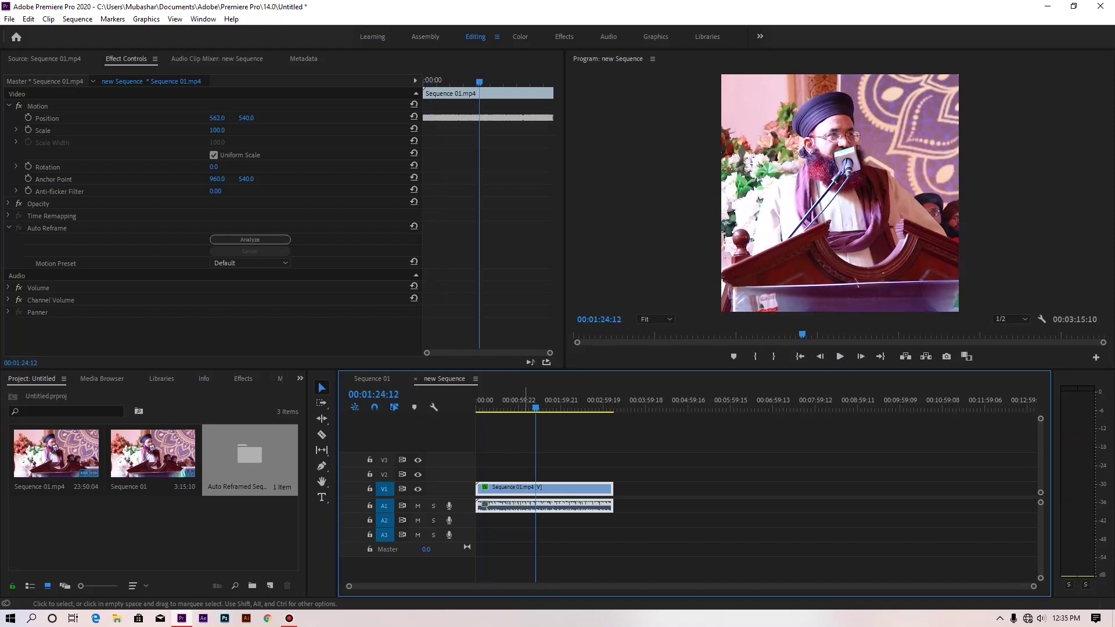
Delete the clip and the Auto Reframed Sequences bin from the project.
key("Delete")
left_click(250, 459)
key("Delete")
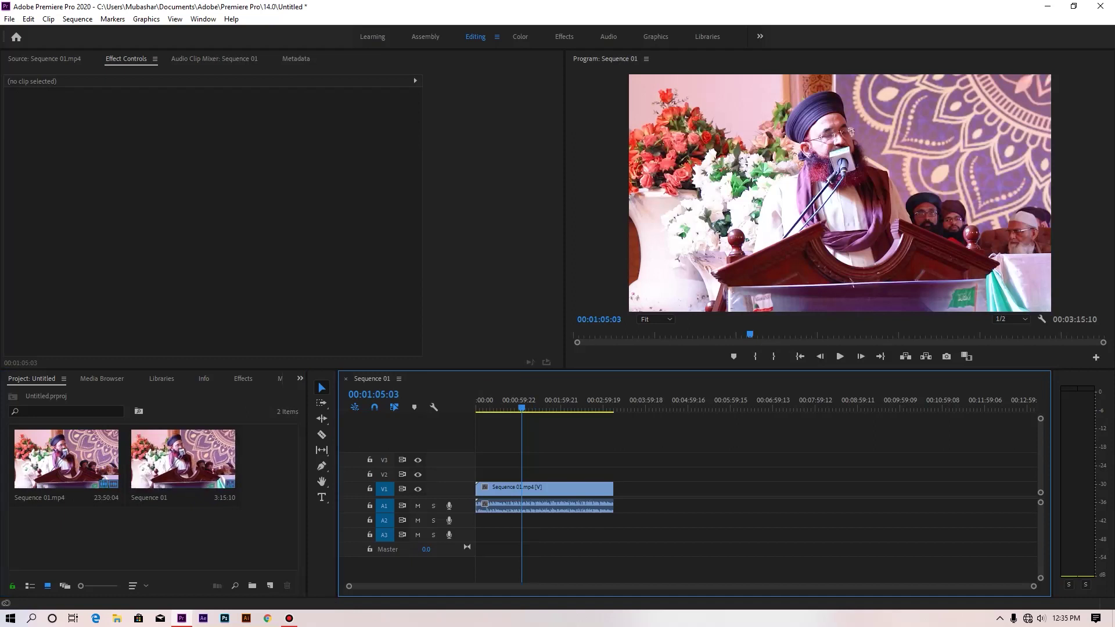
Reopen Auto Reframe Sequence for Sequence 01 and show its aspect ratio list.
left_click_drag(523, 406, 515, 407)
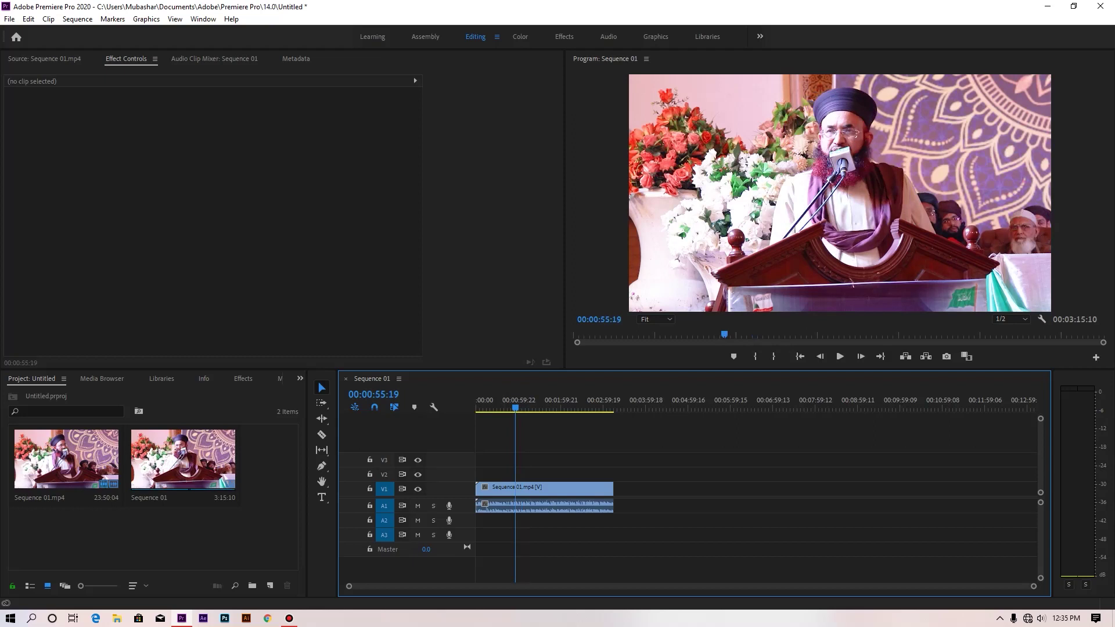
right_click(181, 459)
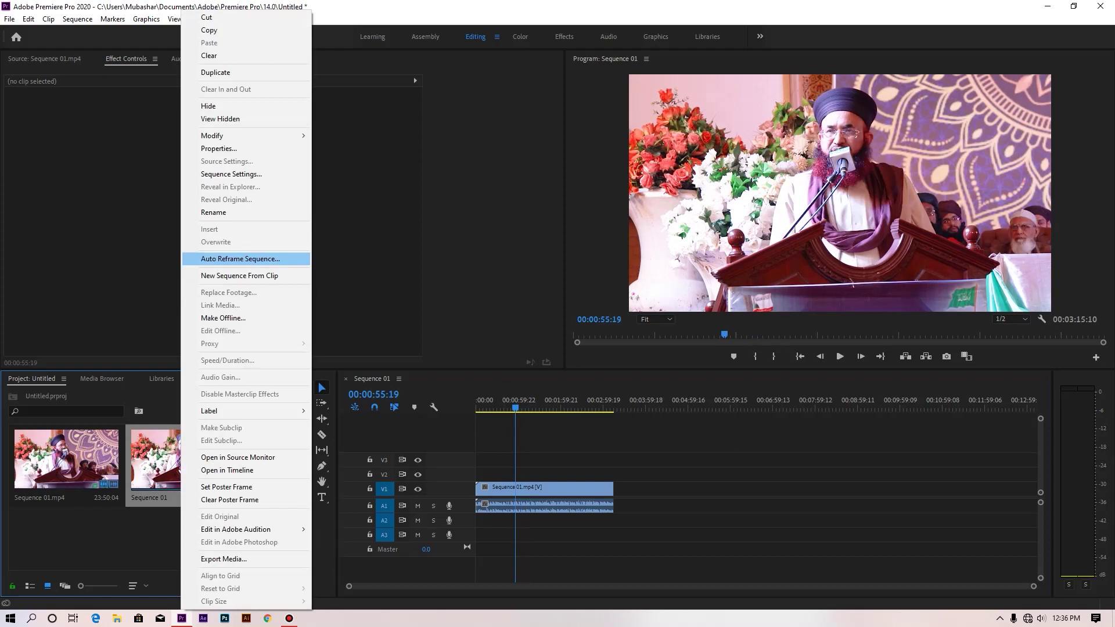
left_click(240, 259)
left_click(499, 288)
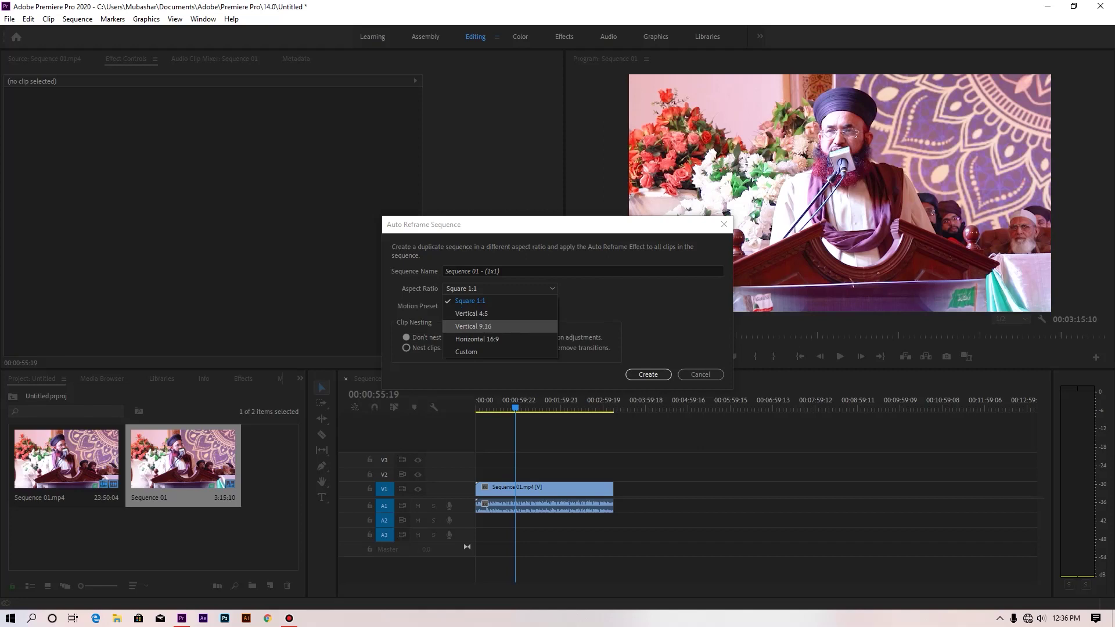
Choose Vertical 9:16 and create the 'Sequence 01 - (9x16)' reframed sequence.
left_click(474, 327)
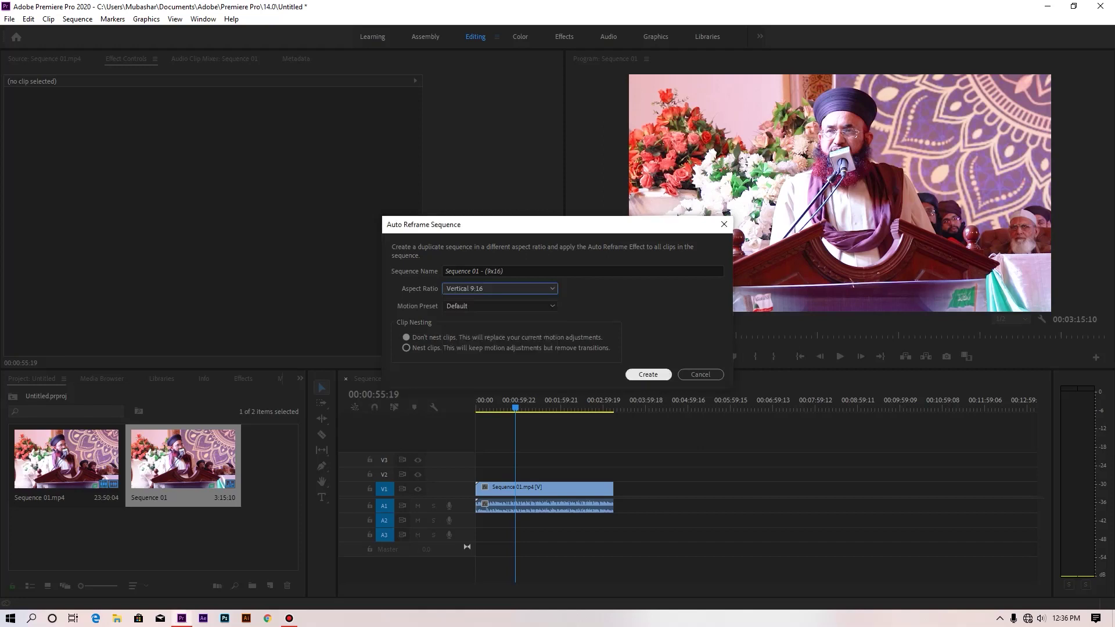
key("Return")
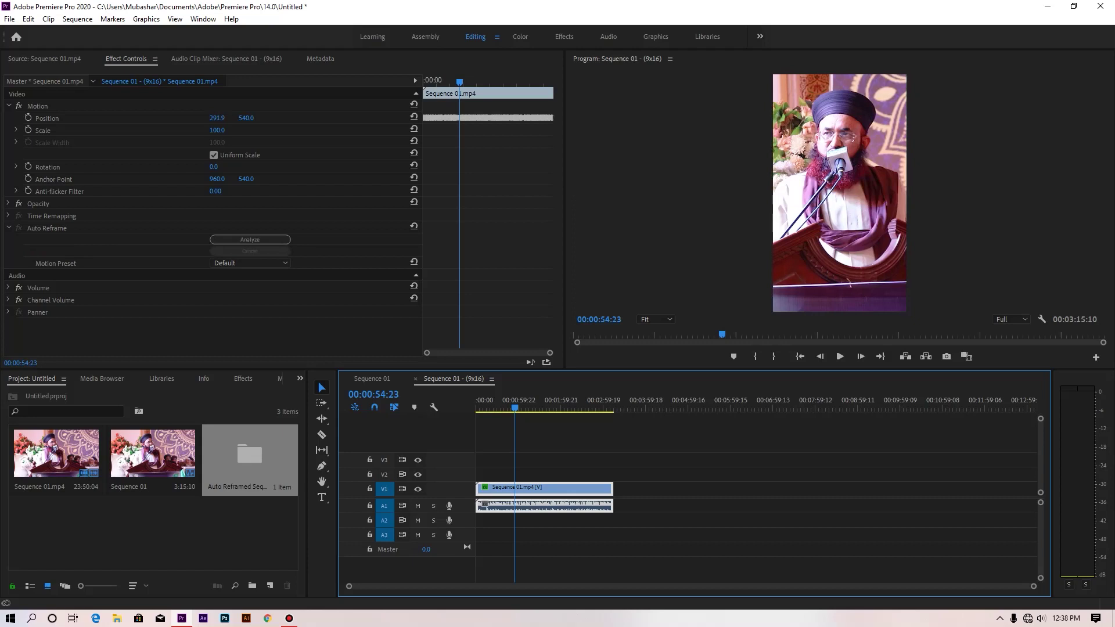
left_click_drag(514, 406, 570, 407)
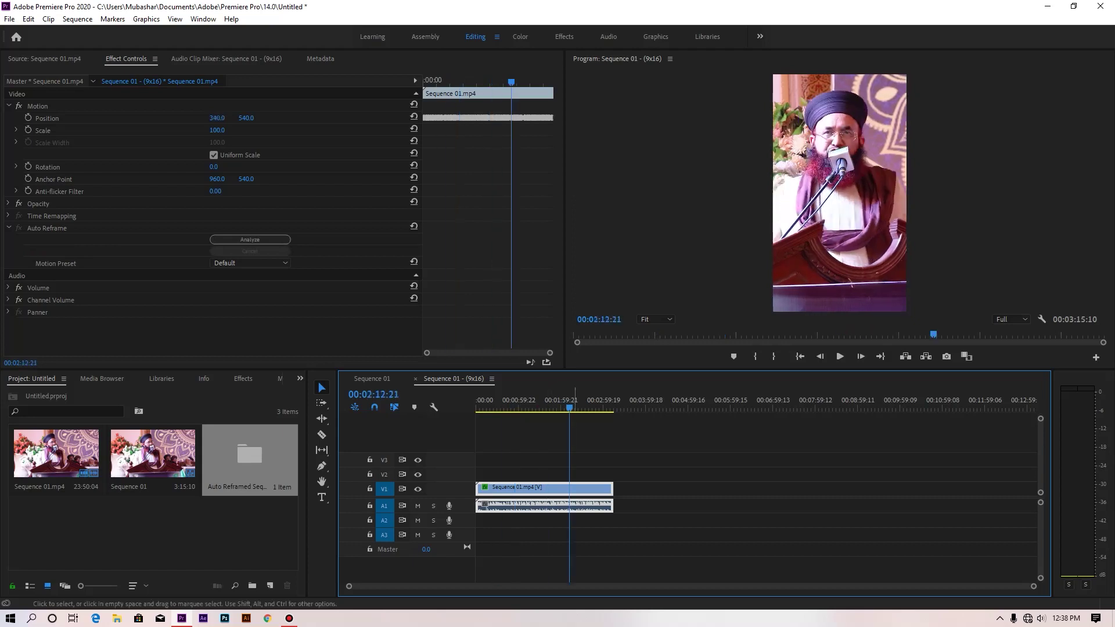
left_click_drag(569, 406, 533, 406)
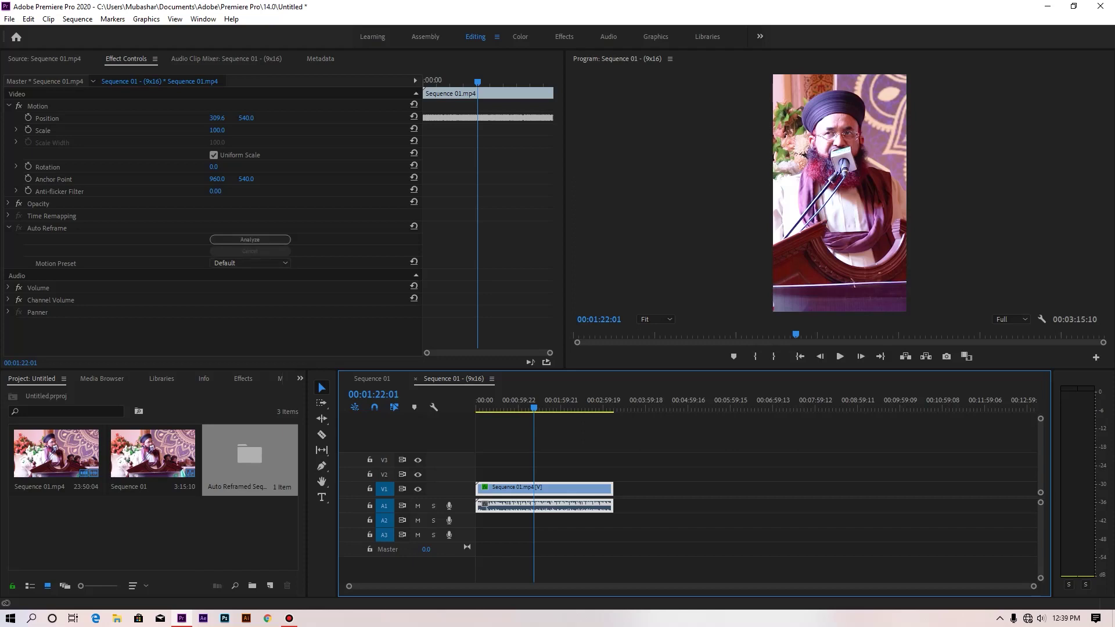
left_click(250, 263)
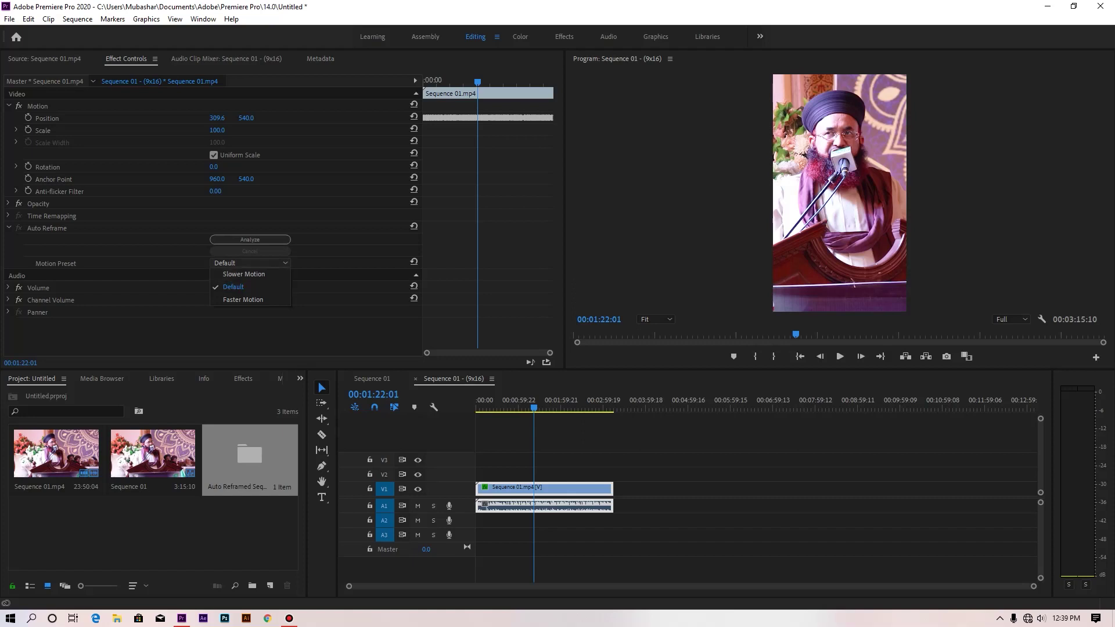
left_click(610, 232)
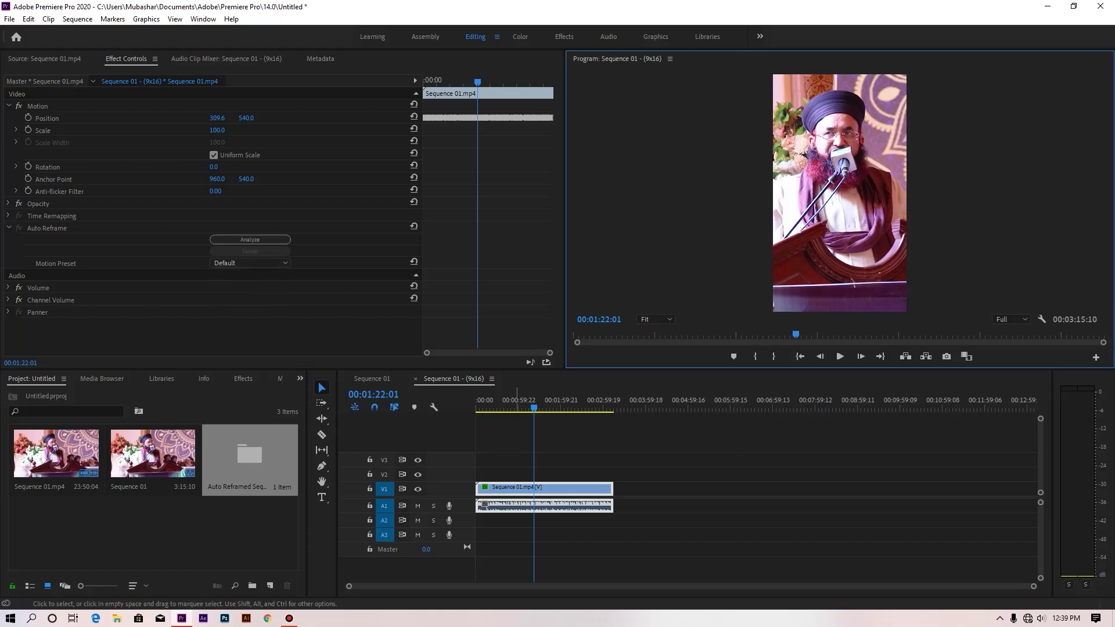
left_click(545, 407)
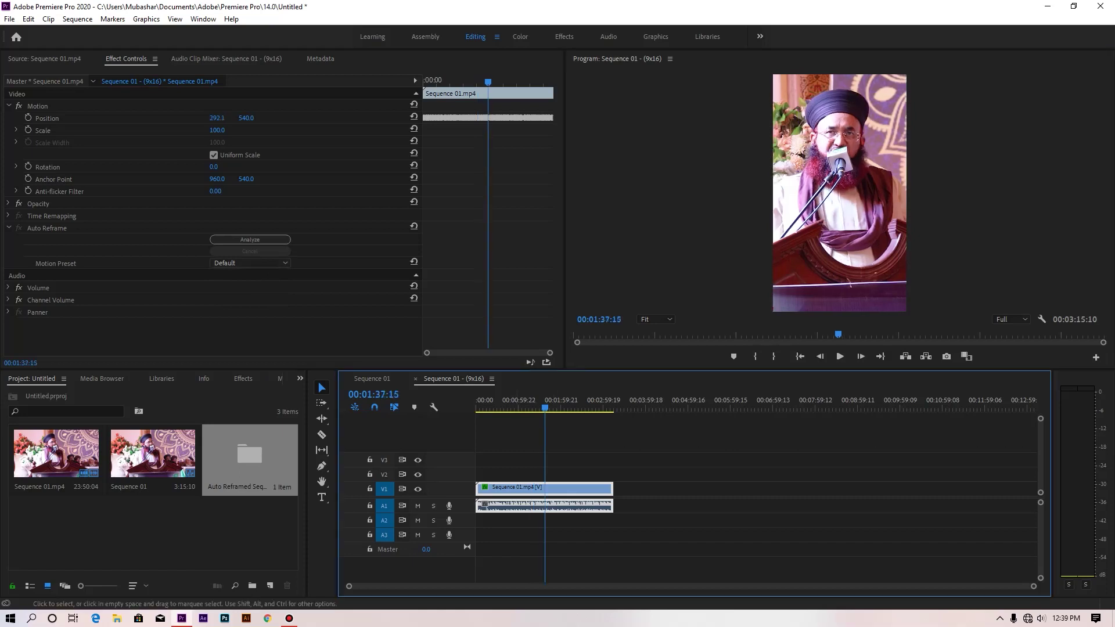
Split the vertical sequence at 00:01:37:15 and delete everything after it.
key("ctrl+k")
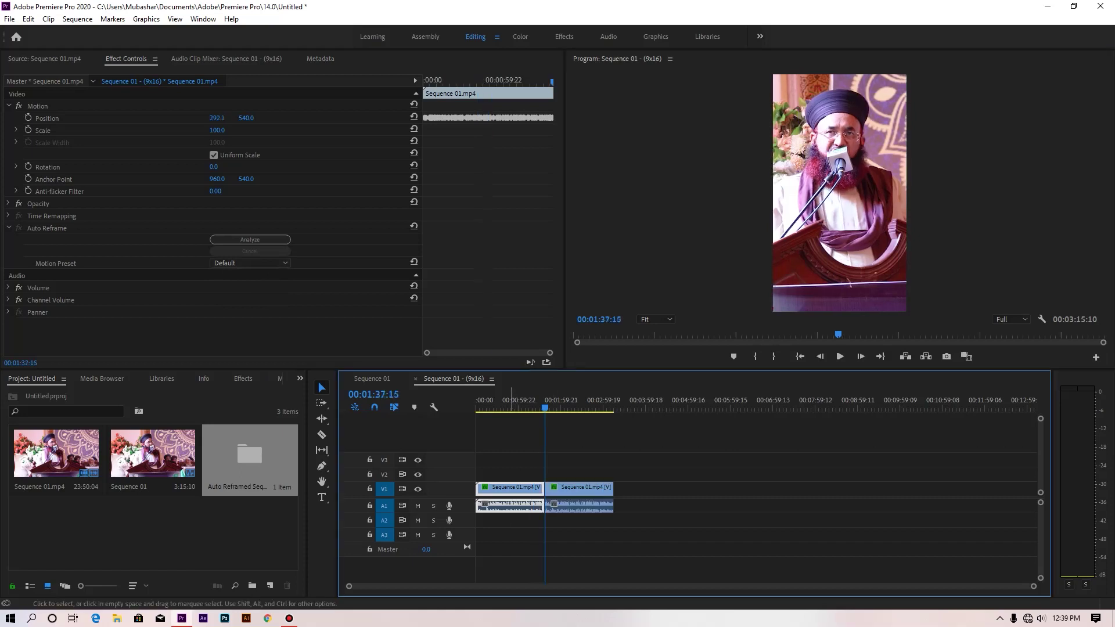
left_click(580, 488)
key("Delete")
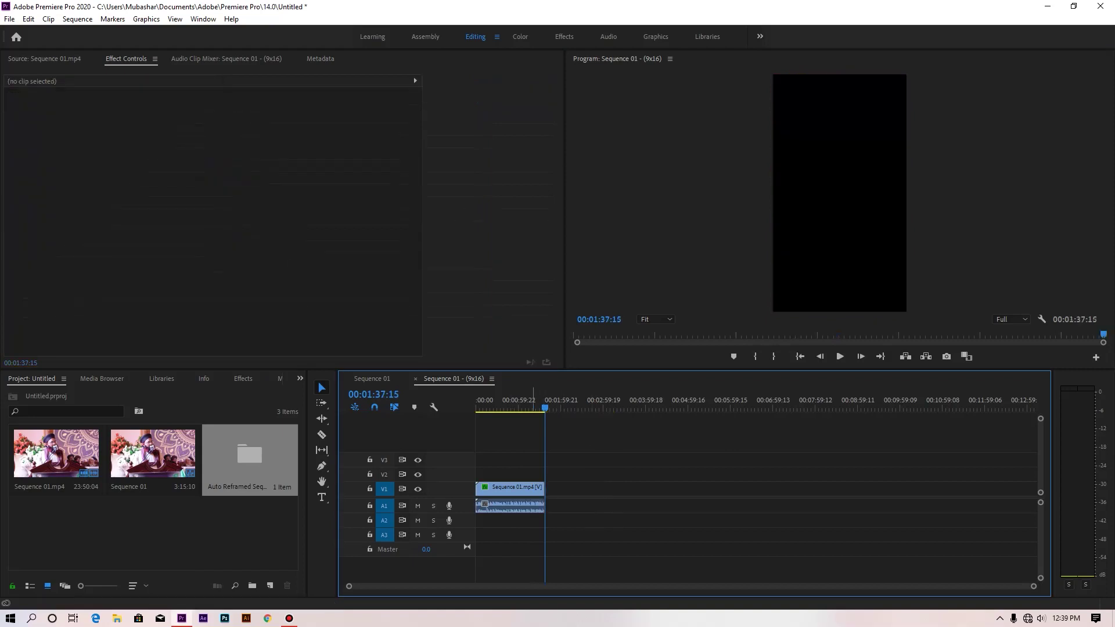
Play the trimmed vertical sequence from the start and open Export Settings.
key("Home")
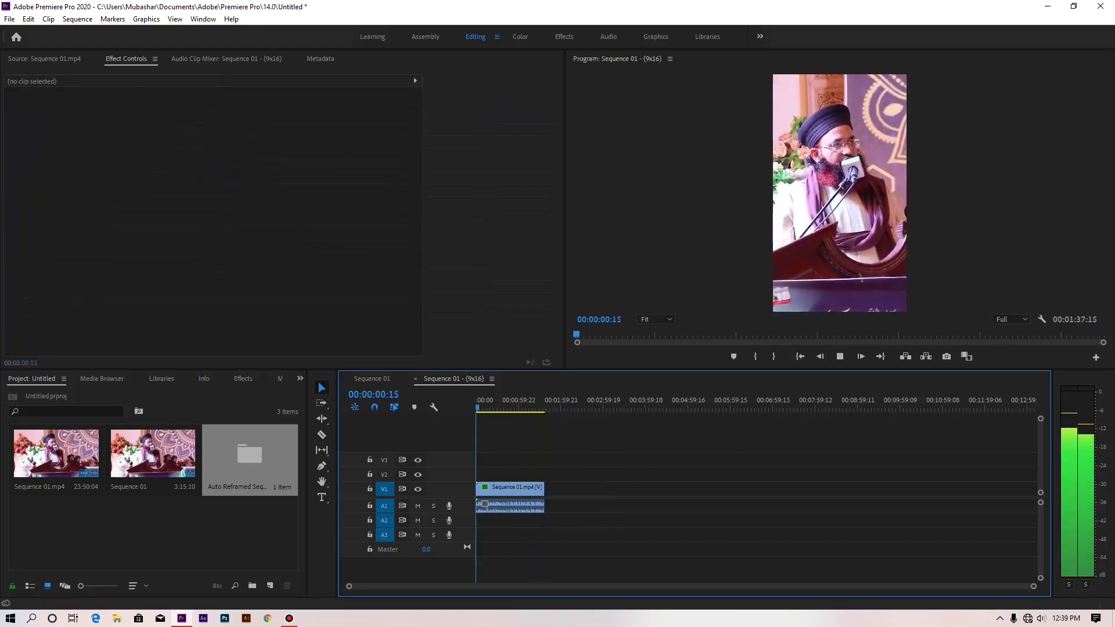
key("space")
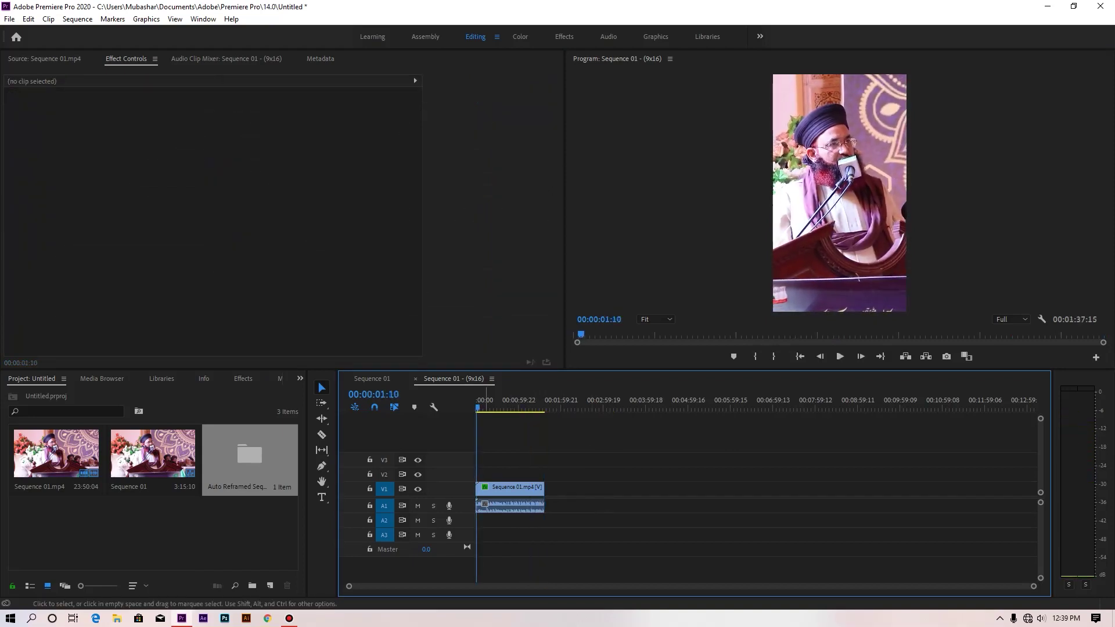
key("space")
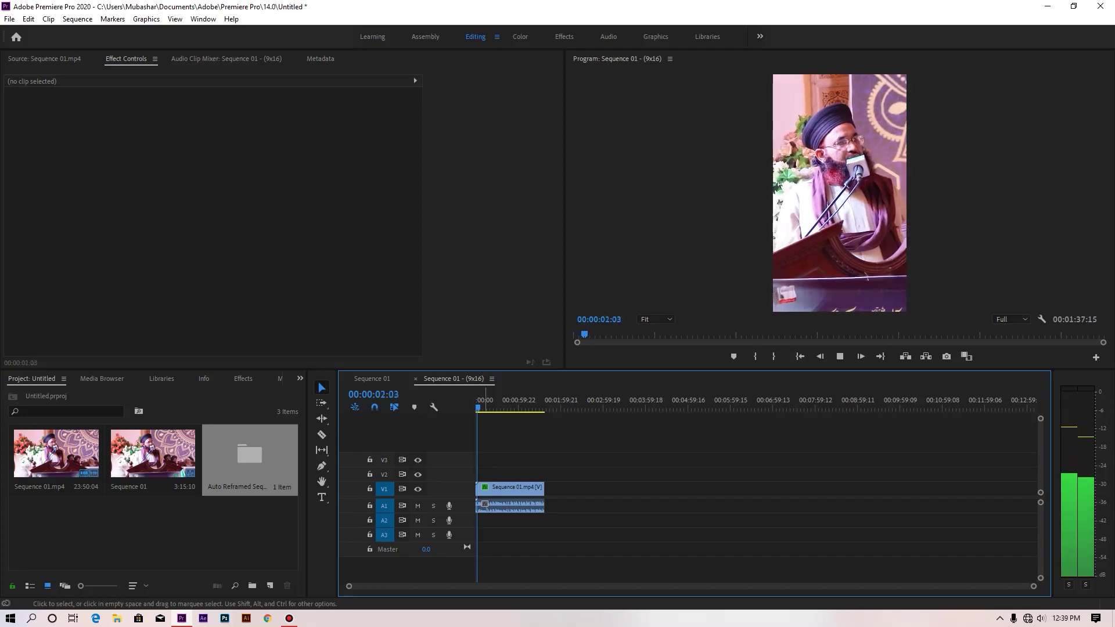
key("ctrl+m")
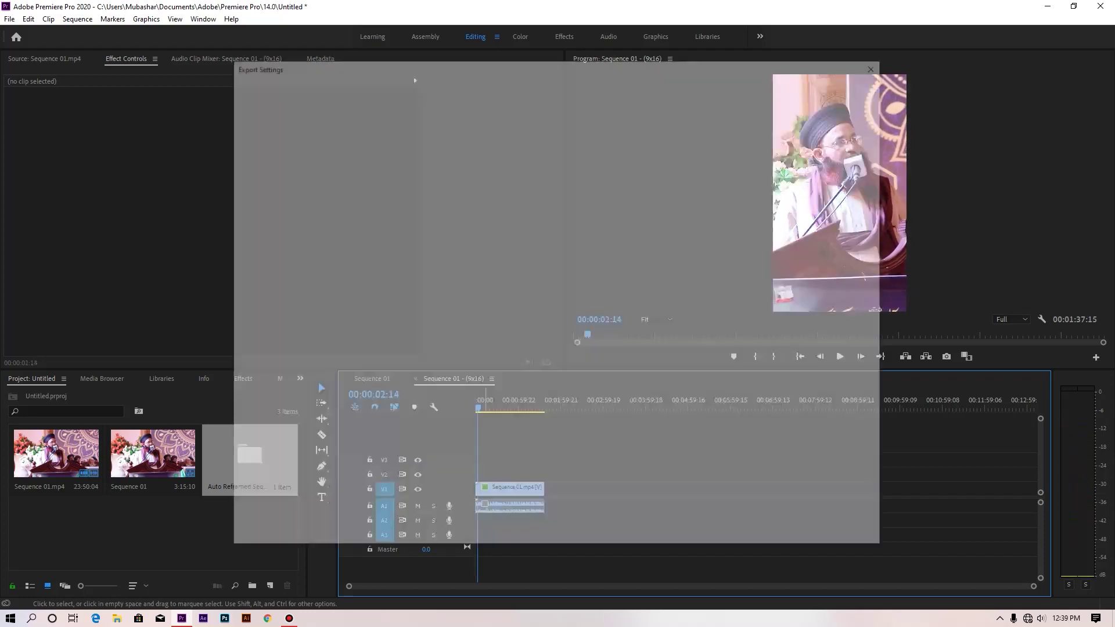
Export 'Sequence 01 - (9x16)' as a 606x1080 H.264 MP4 to the Desktop under its suggested name.
left_click(738, 186)
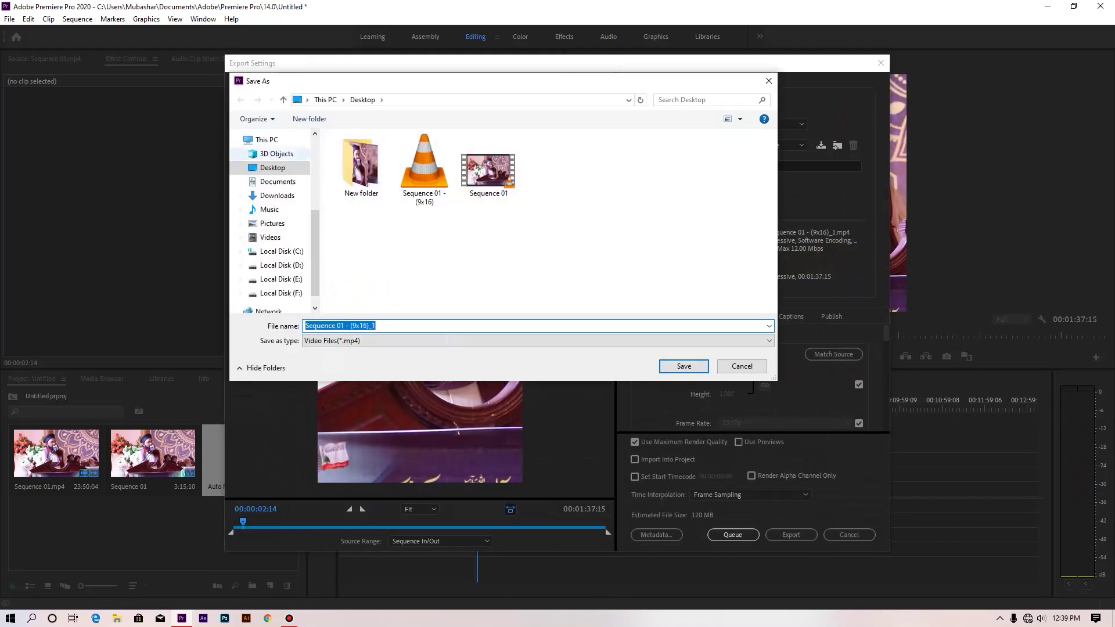
left_click(684, 366)
left_click(791, 534)
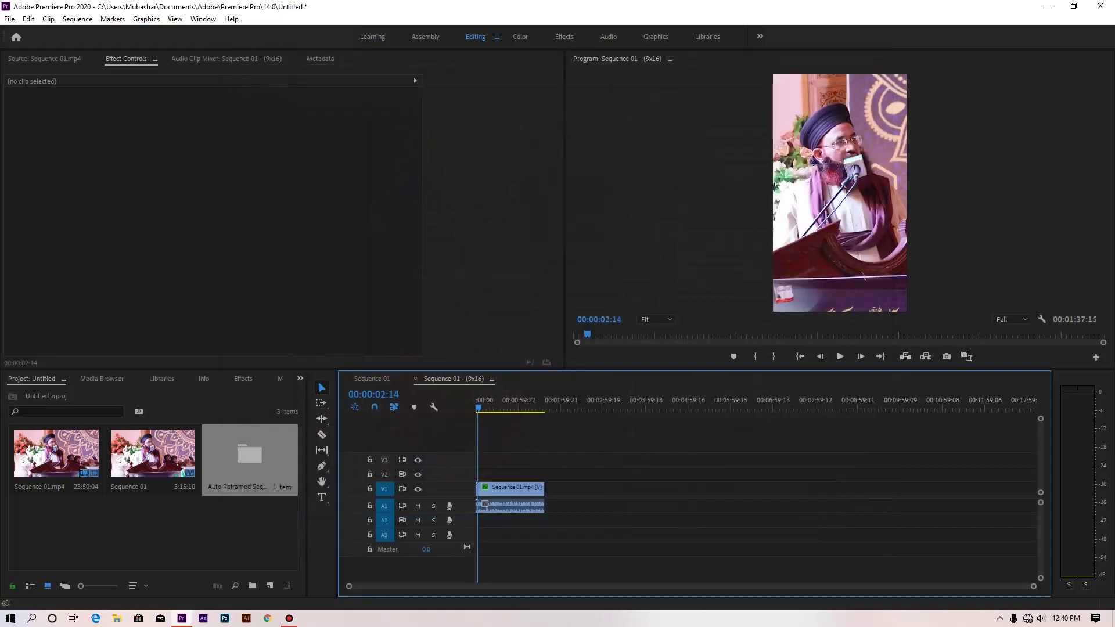
Minimize Premiere and open the exported 'Sequence 01 - (9x16)_1.mp4' from the desktop in VLC.
left_click(1047, 5)
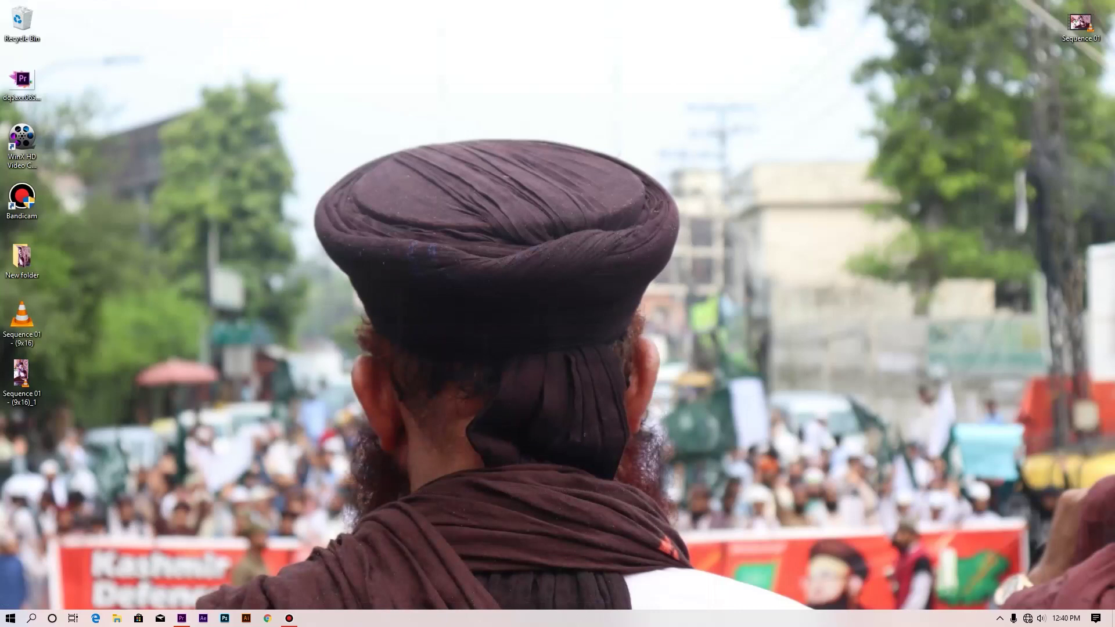
left_click_drag(21, 374, 639, 262)
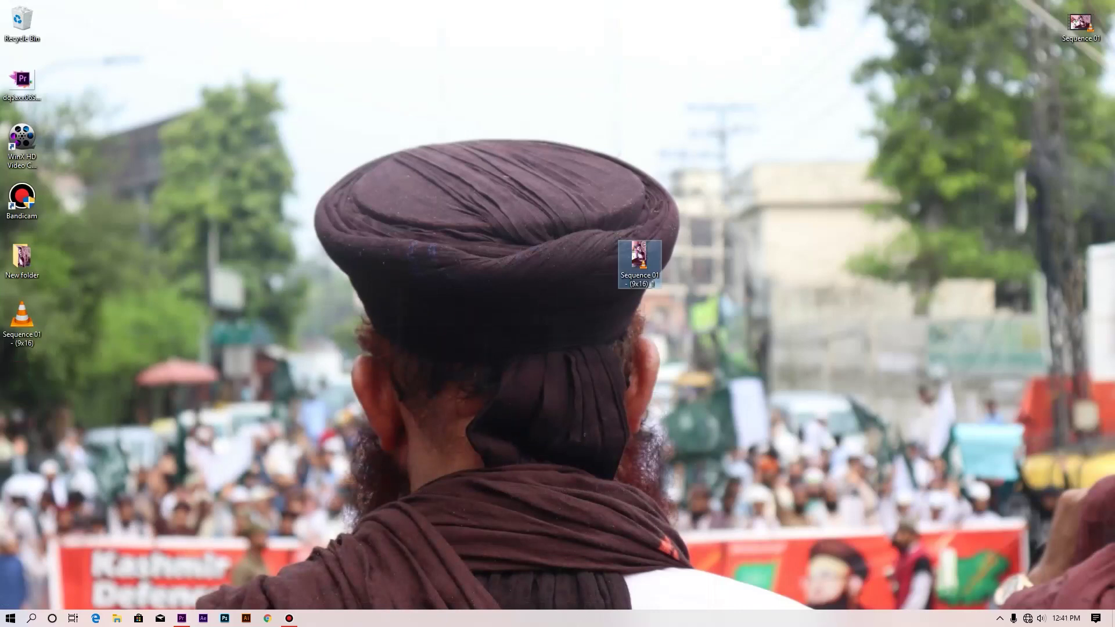
double_click(639, 261)
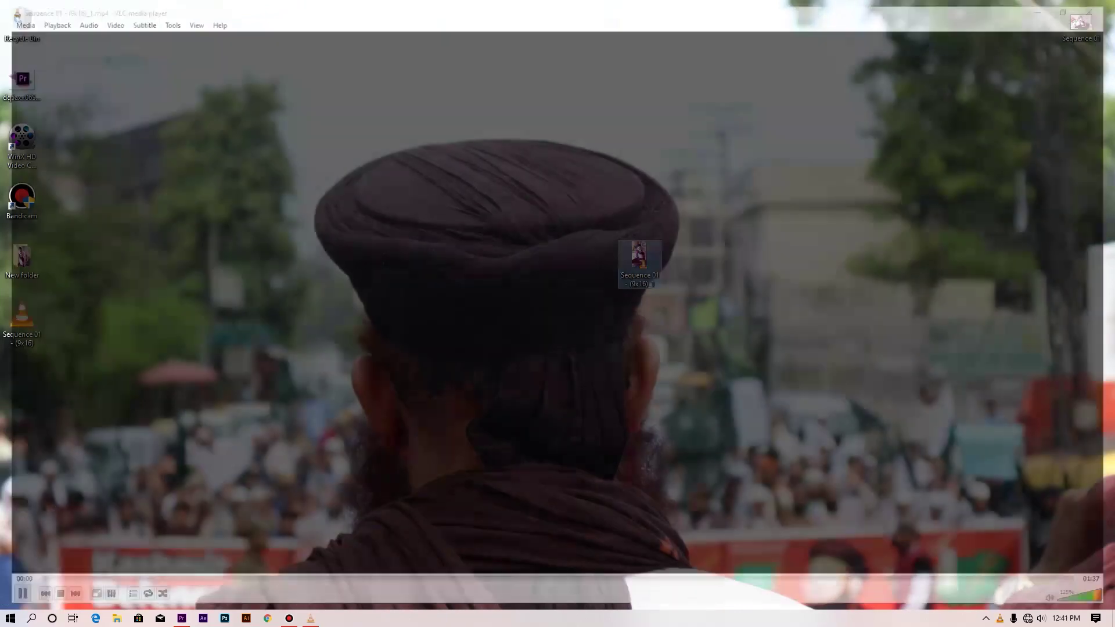
Mute the vertical video's sound, watch the playback, then close VLC.
scroll(639, 261, "up", 8)
scroll(639, 261, "down", 3)
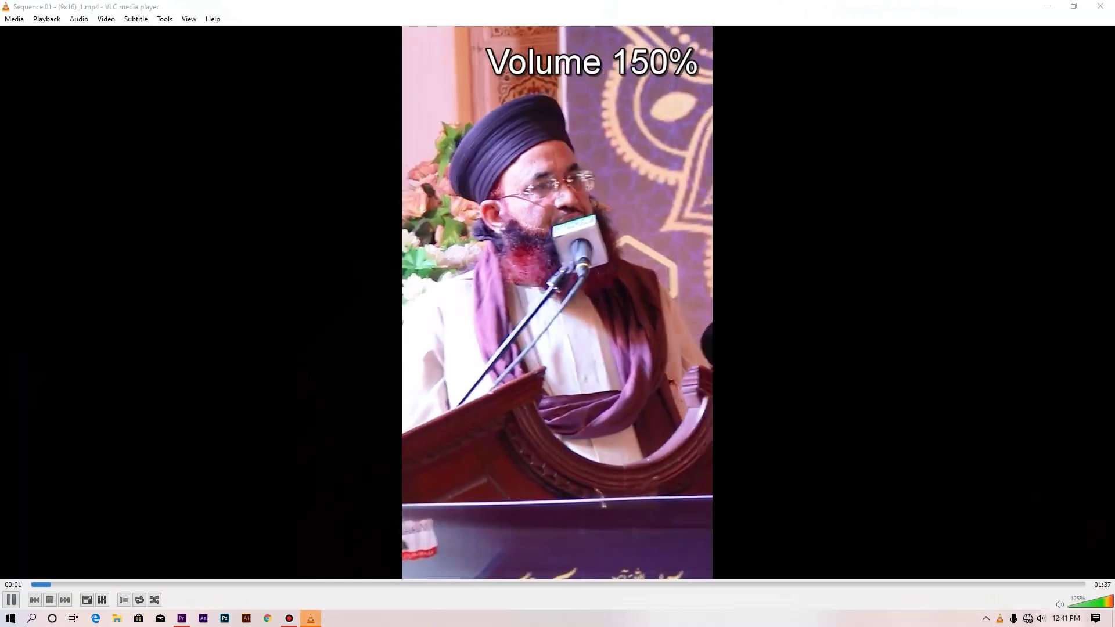
key("m")
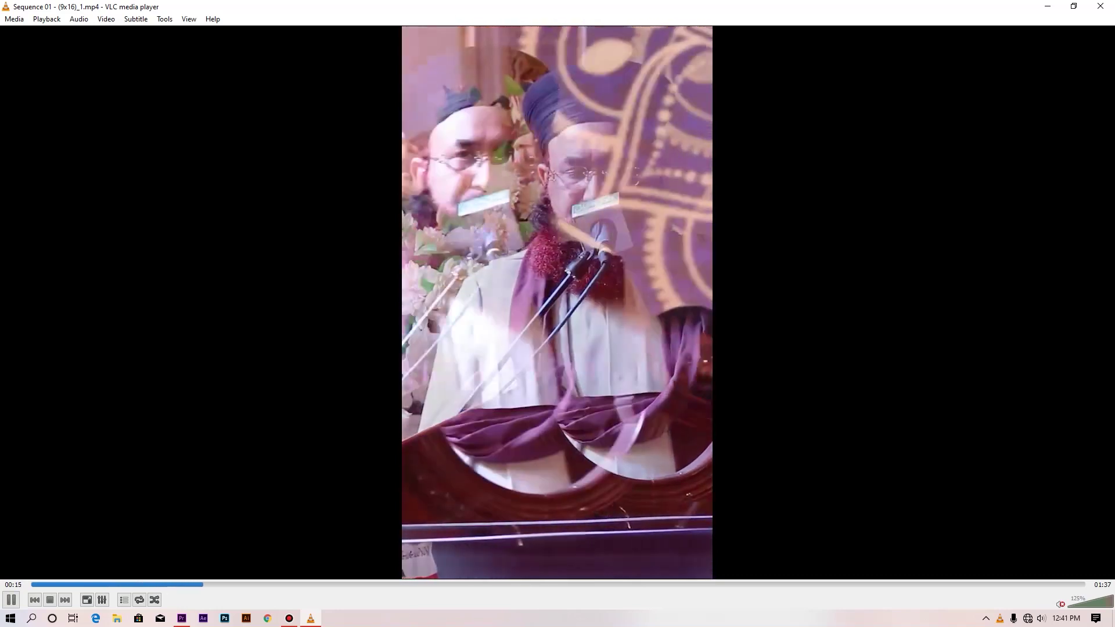
key("alt+F4")
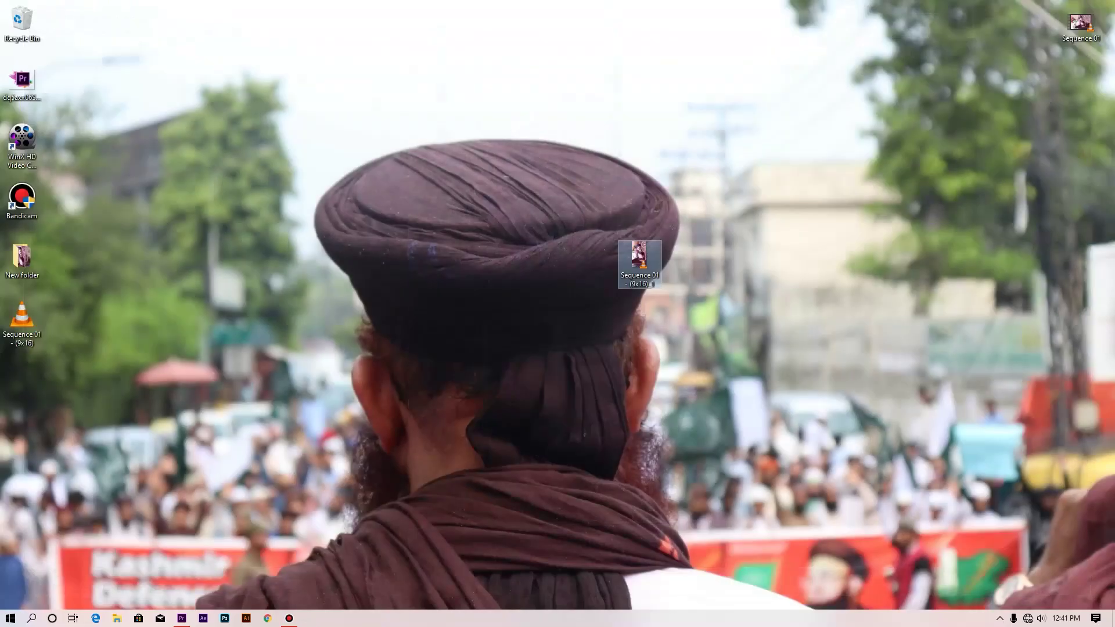